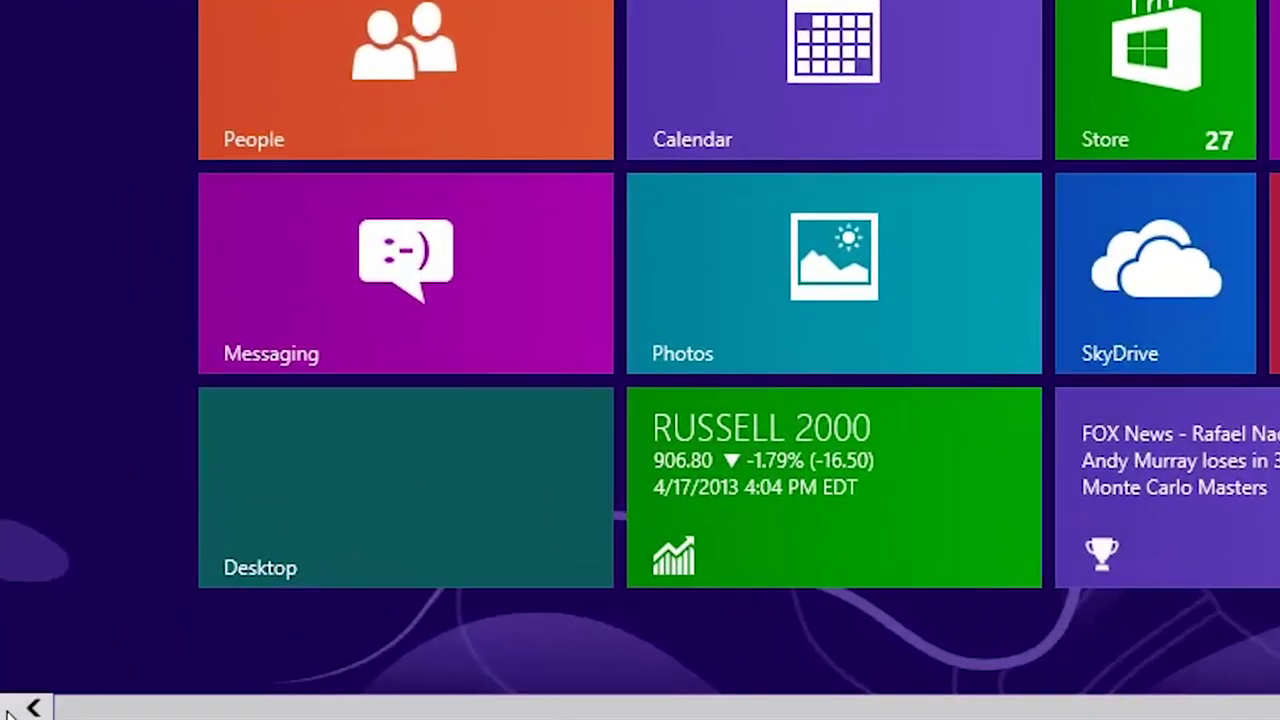
# From Control Panel's Programs category, launch 'Run programs made for previous versions of Windows'
pyautogui.rightClick(6, 714)
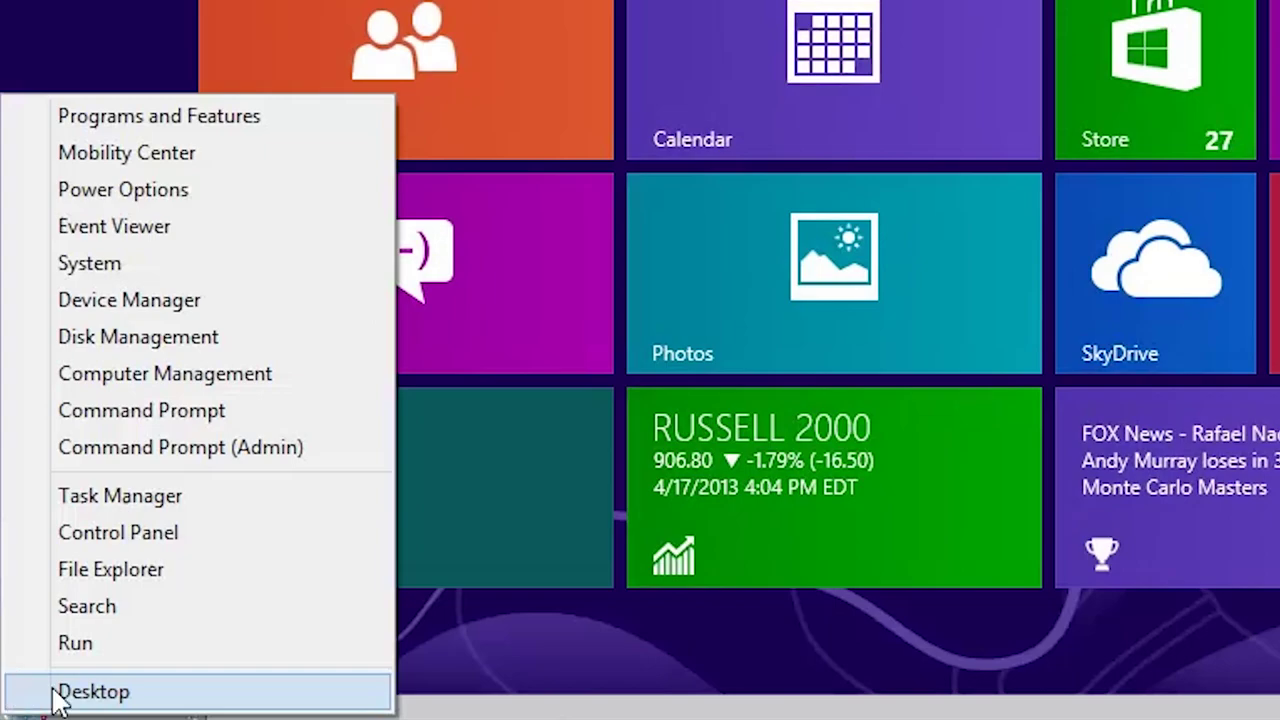
pyautogui.click(132, 537)
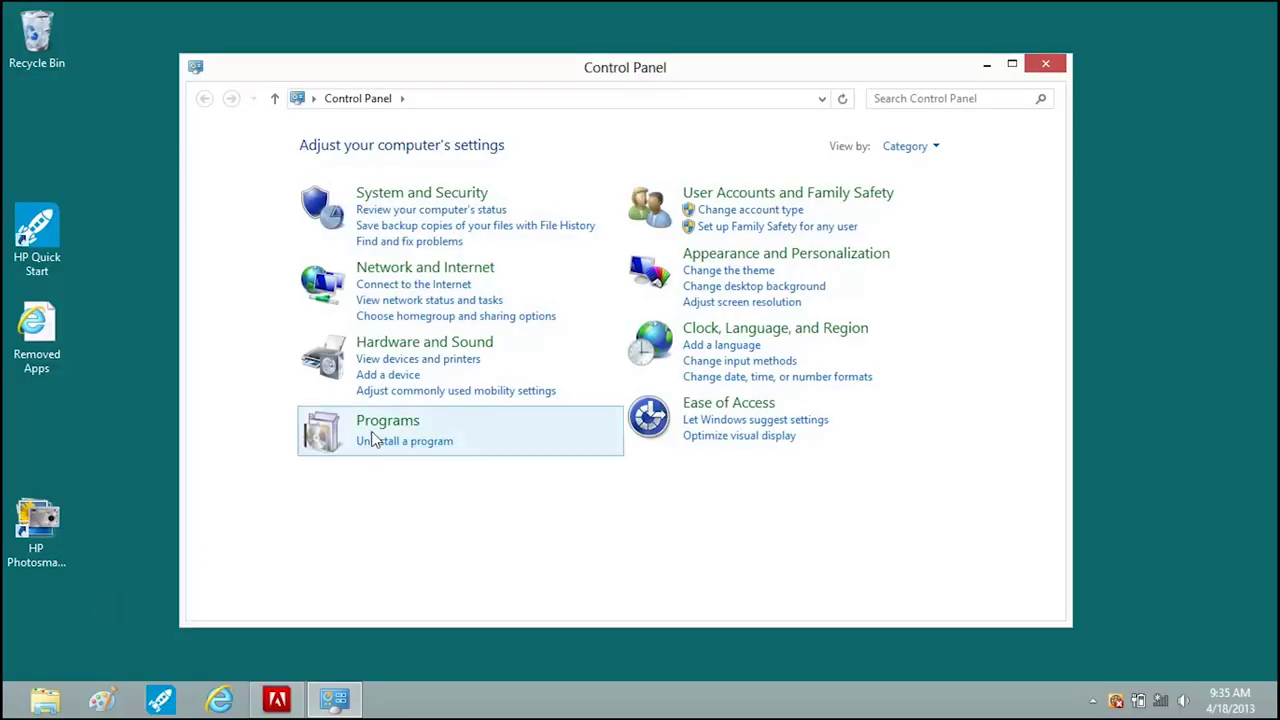
pyautogui.click(381, 426)
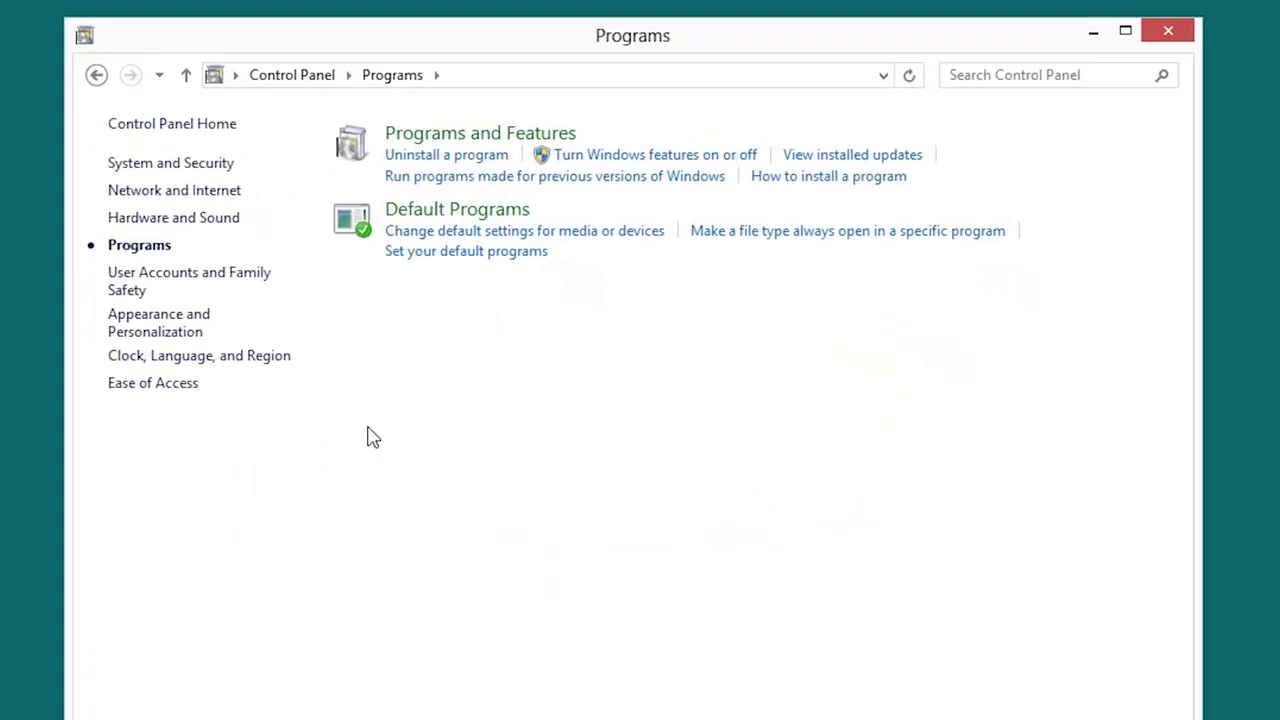
pyautogui.click(444, 180)
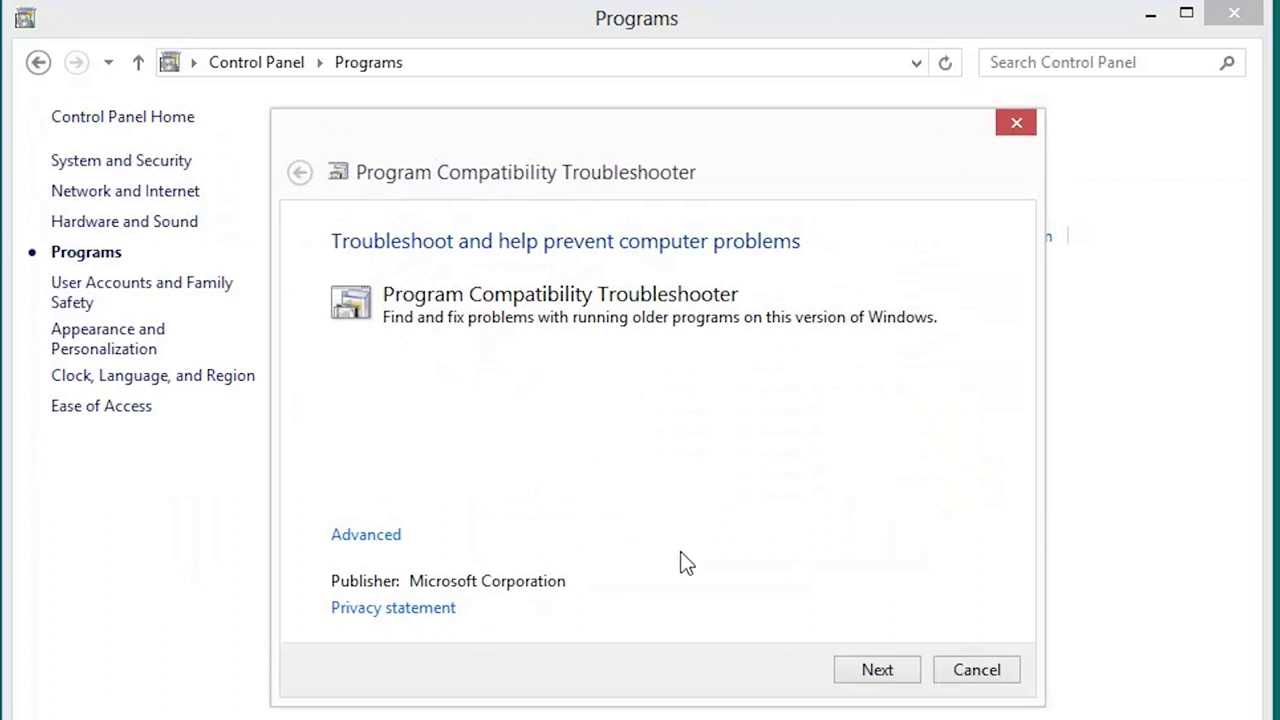
# Select HP Photosmart Essential 3.5, apply the recommended compatibility settings and test-run it
pyautogui.click(885, 679)
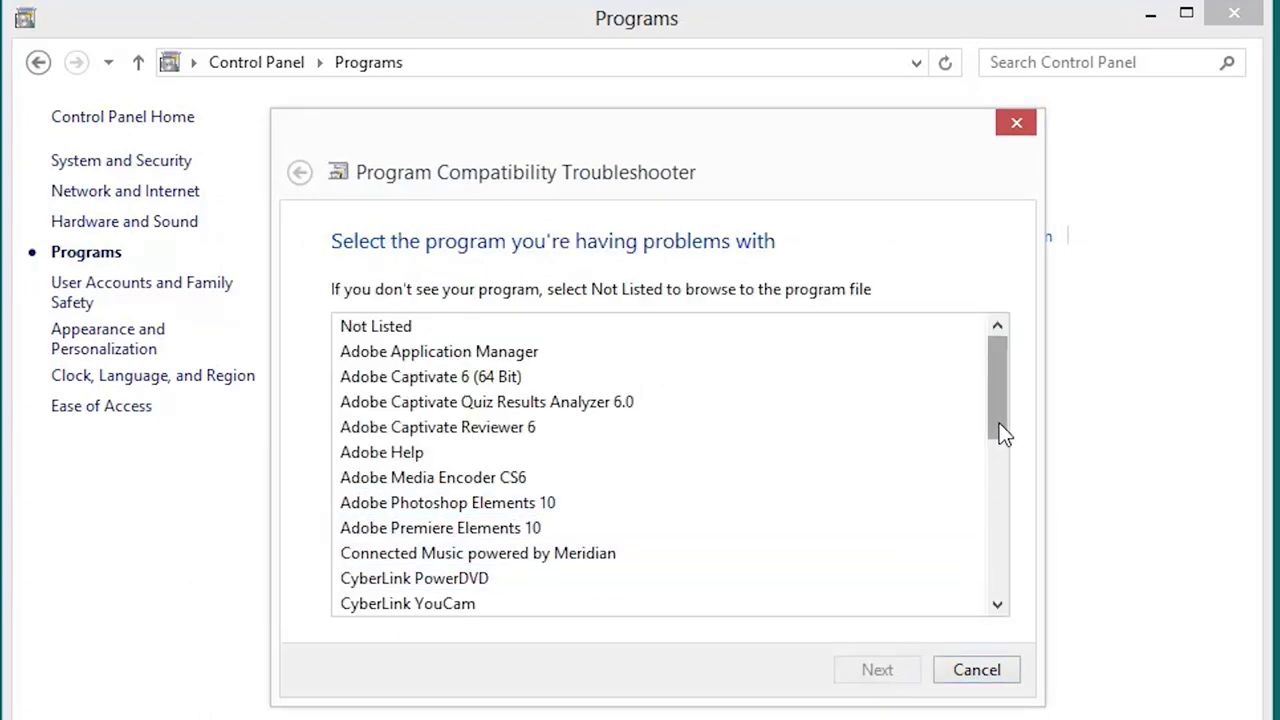
pyautogui.moveTo(999, 424); pyautogui.dragTo(1000, 488)
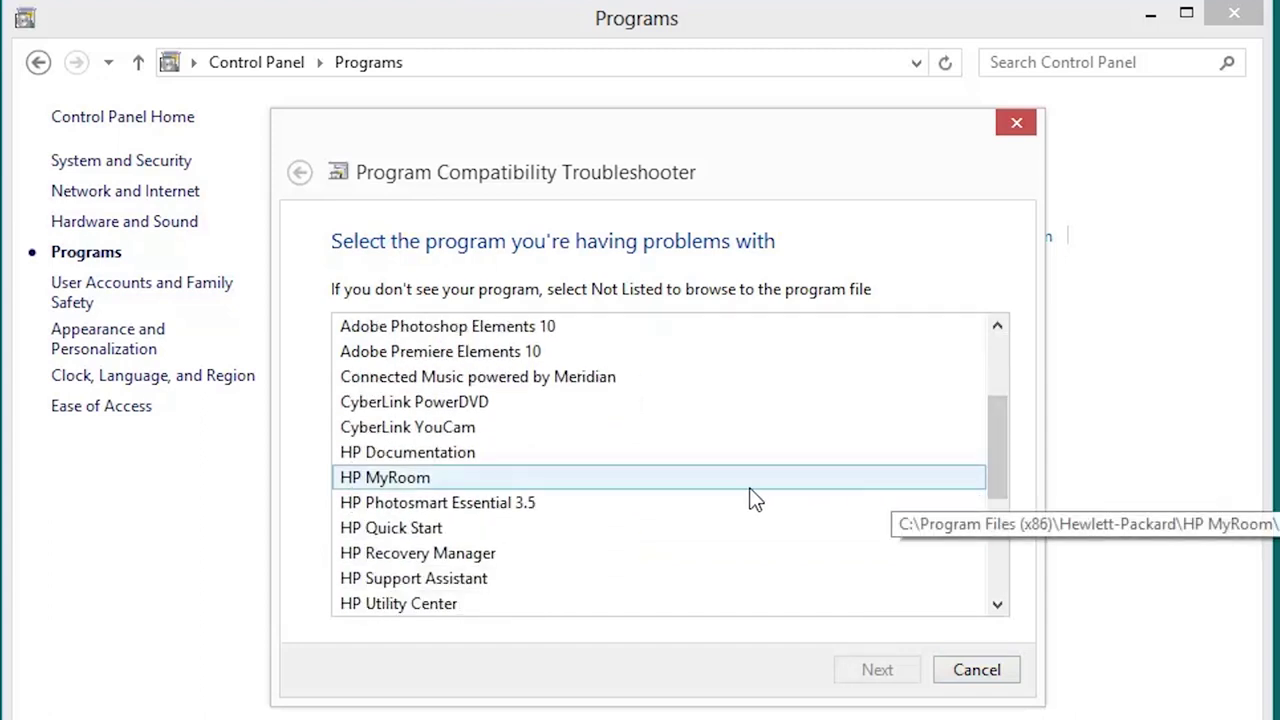
pyautogui.click(508, 510)
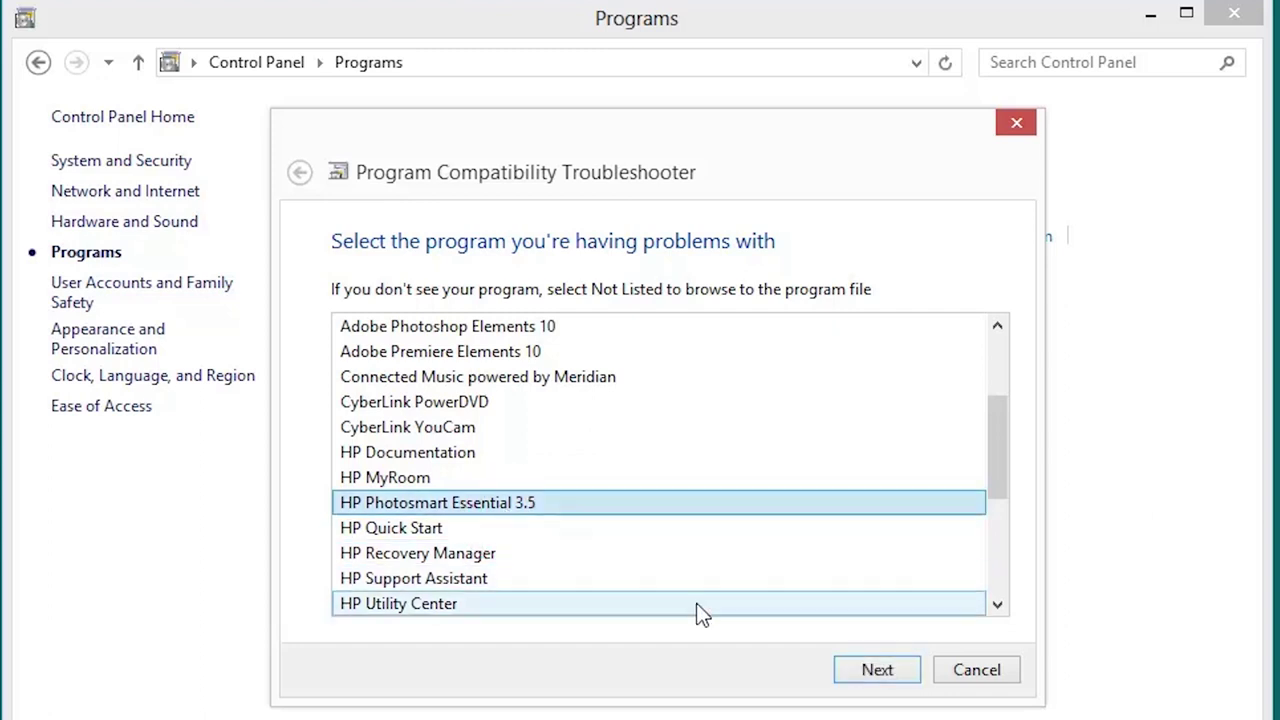
pyautogui.click(858, 678)
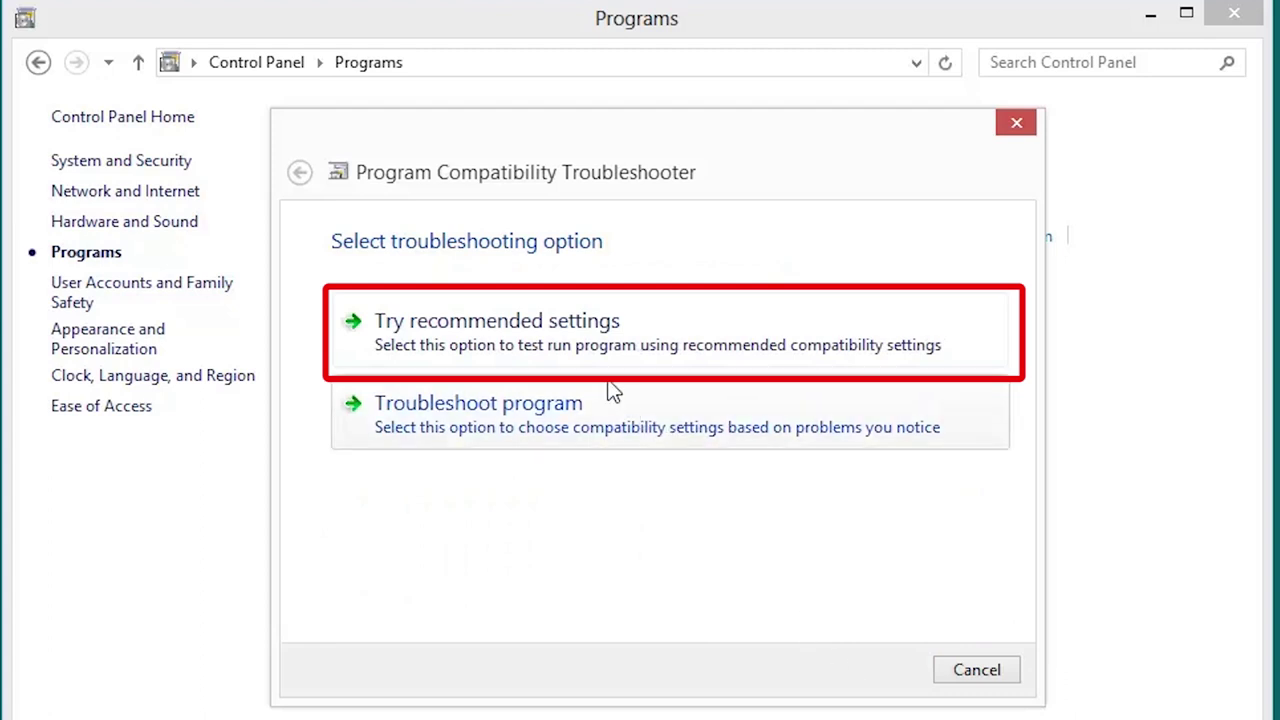
pyautogui.click(558, 355)
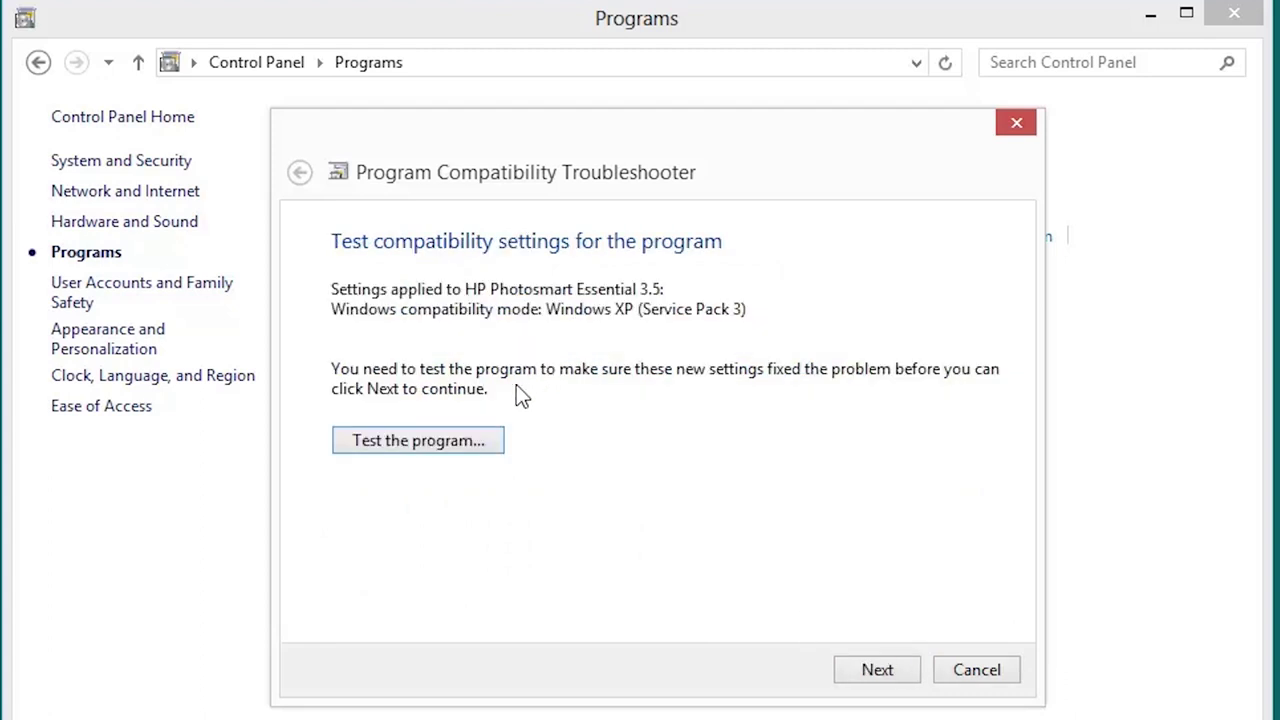
pyautogui.click(405, 448)
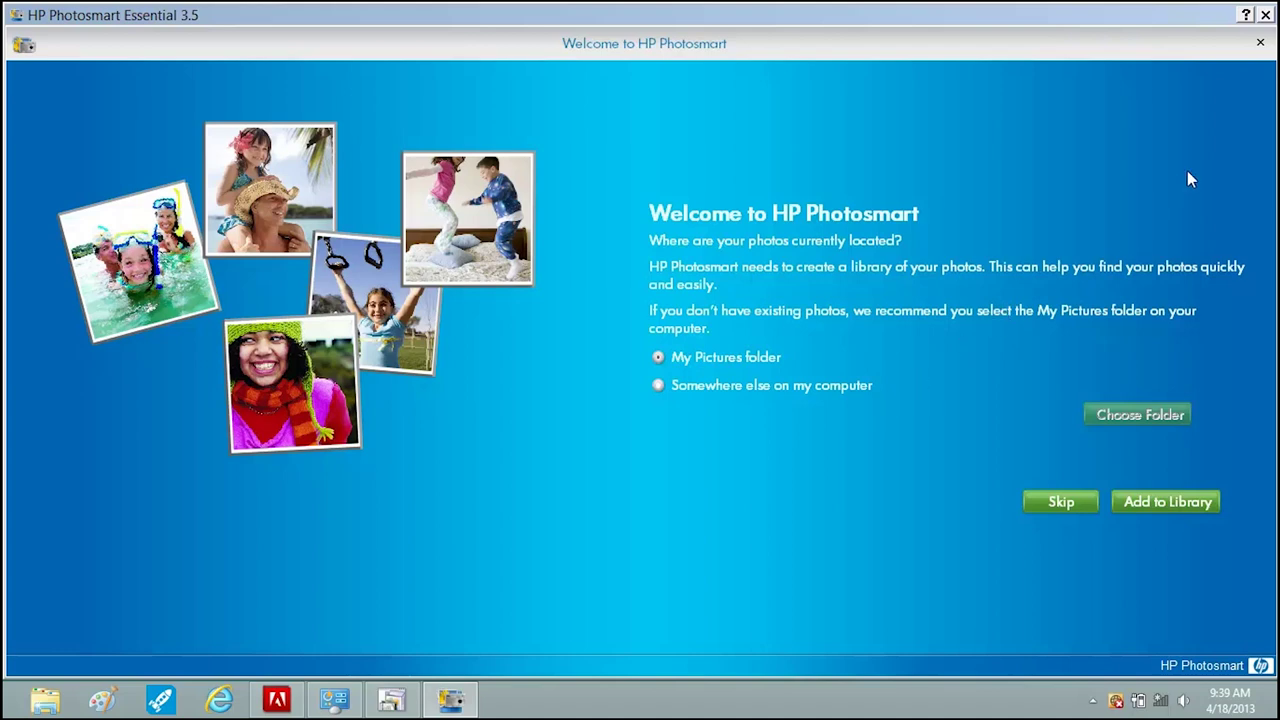
pyautogui.click(1260, 45)
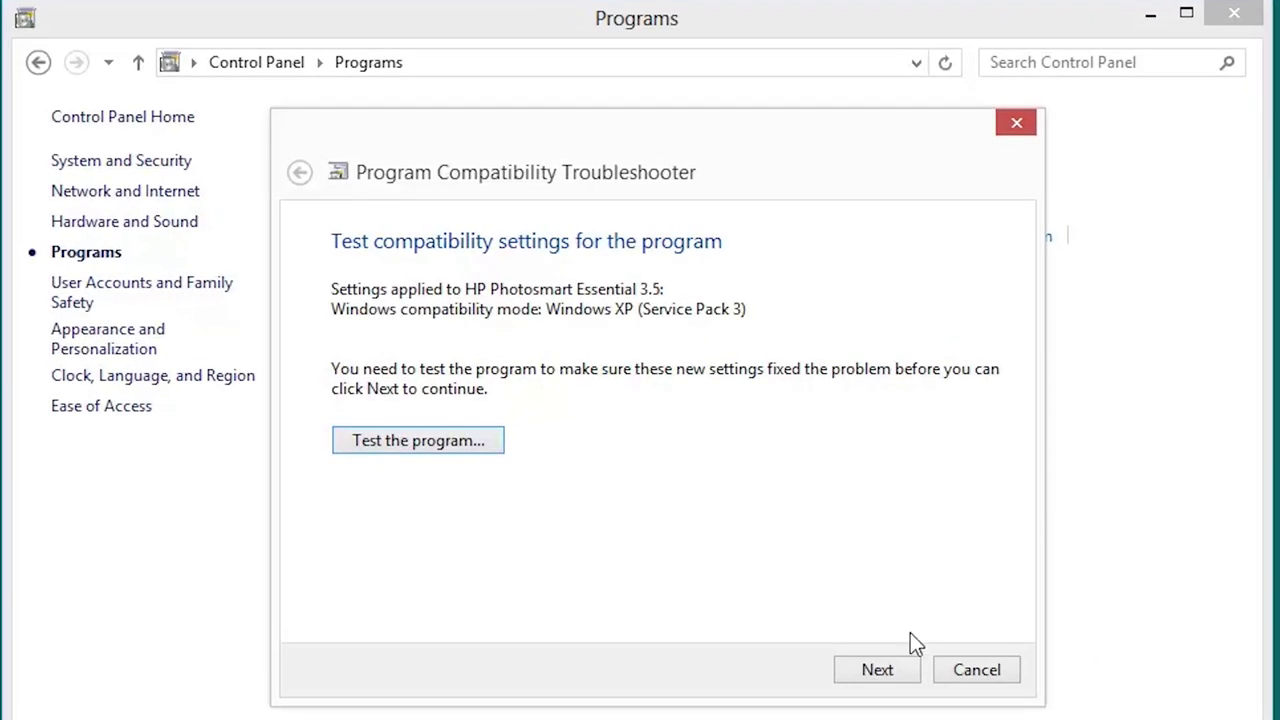
pyautogui.click(884, 680)
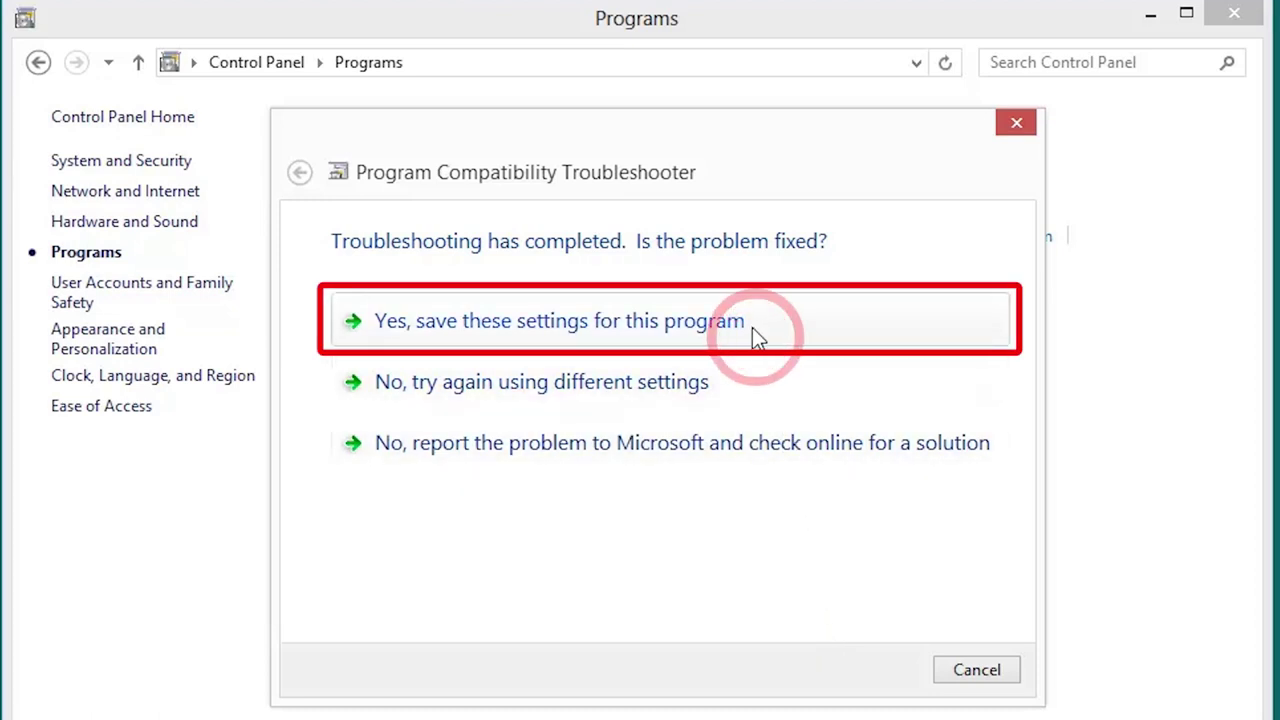
# Retry with different settings, also reporting that the program doesn't display correctly
pyautogui.click(727, 386)
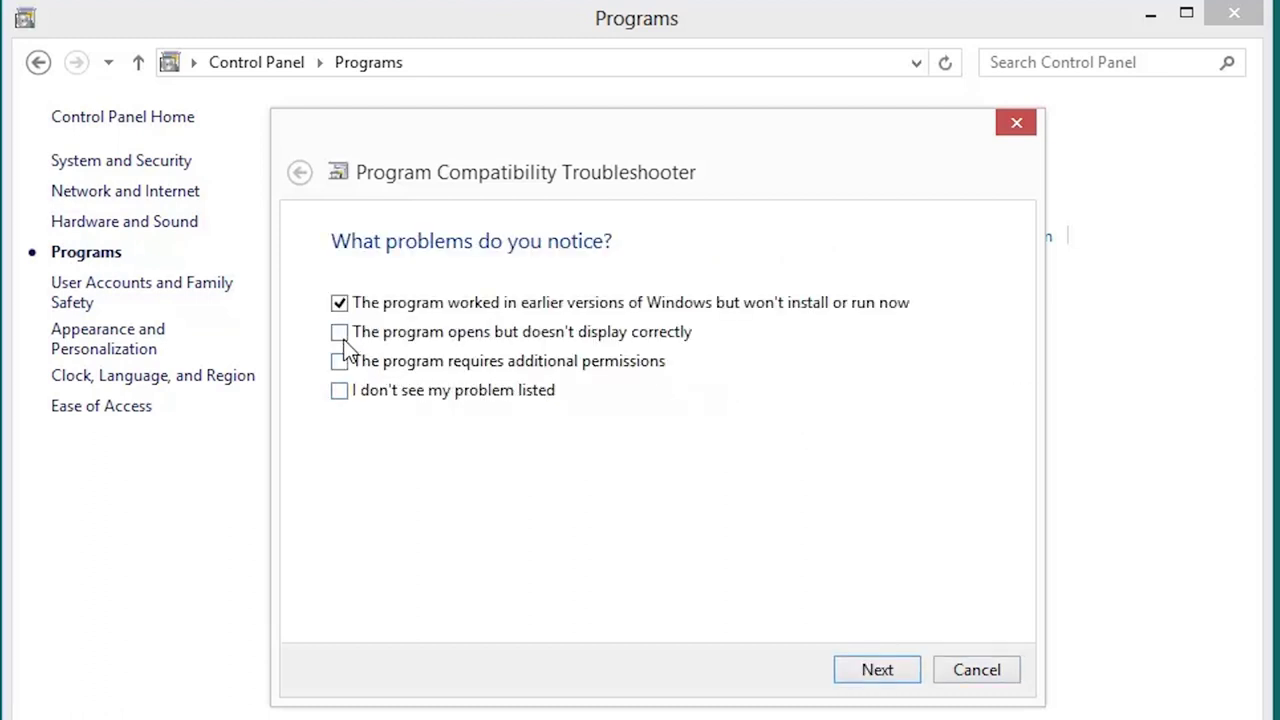
pyautogui.moveTo(340, 334)
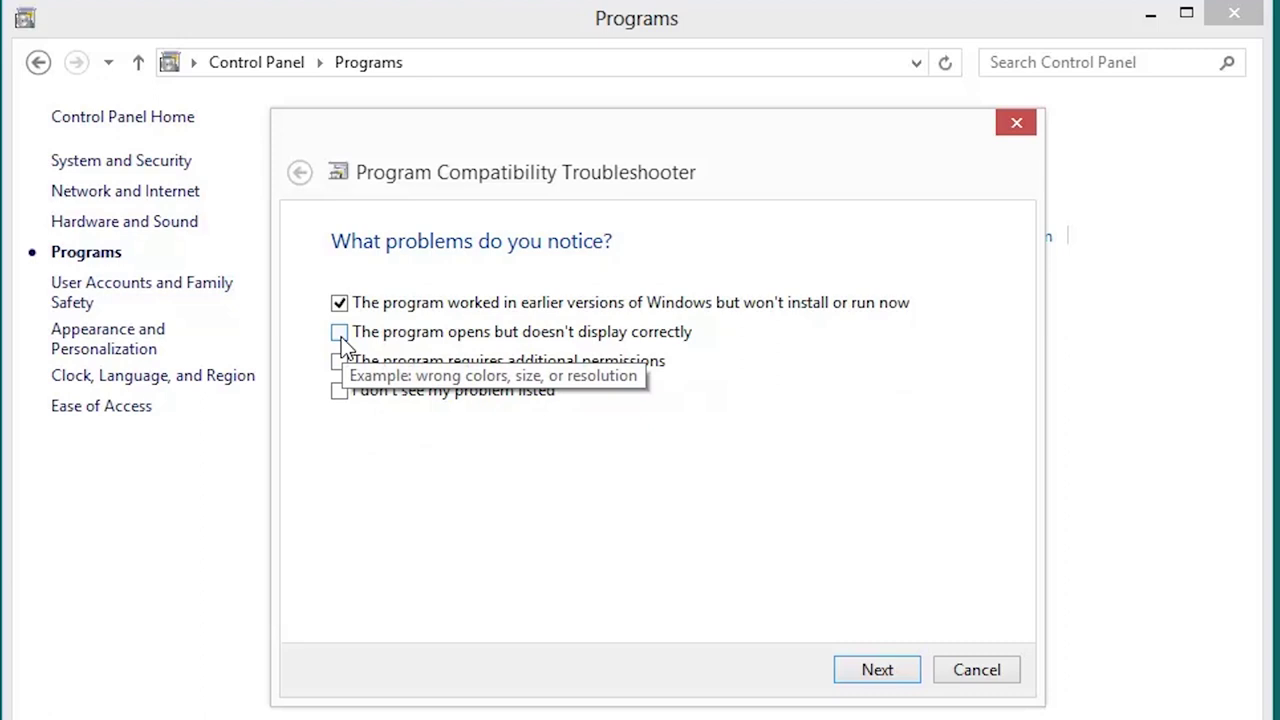
pyautogui.click(340, 333)
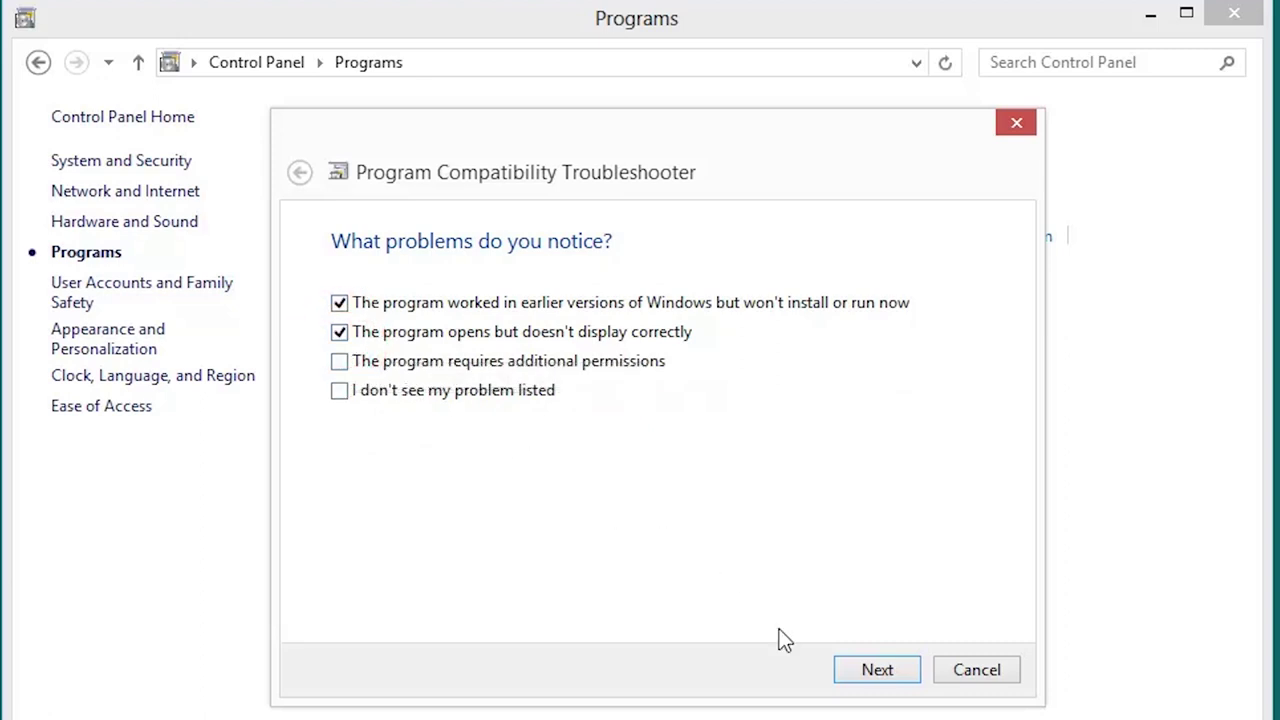
pyautogui.click(885, 686)
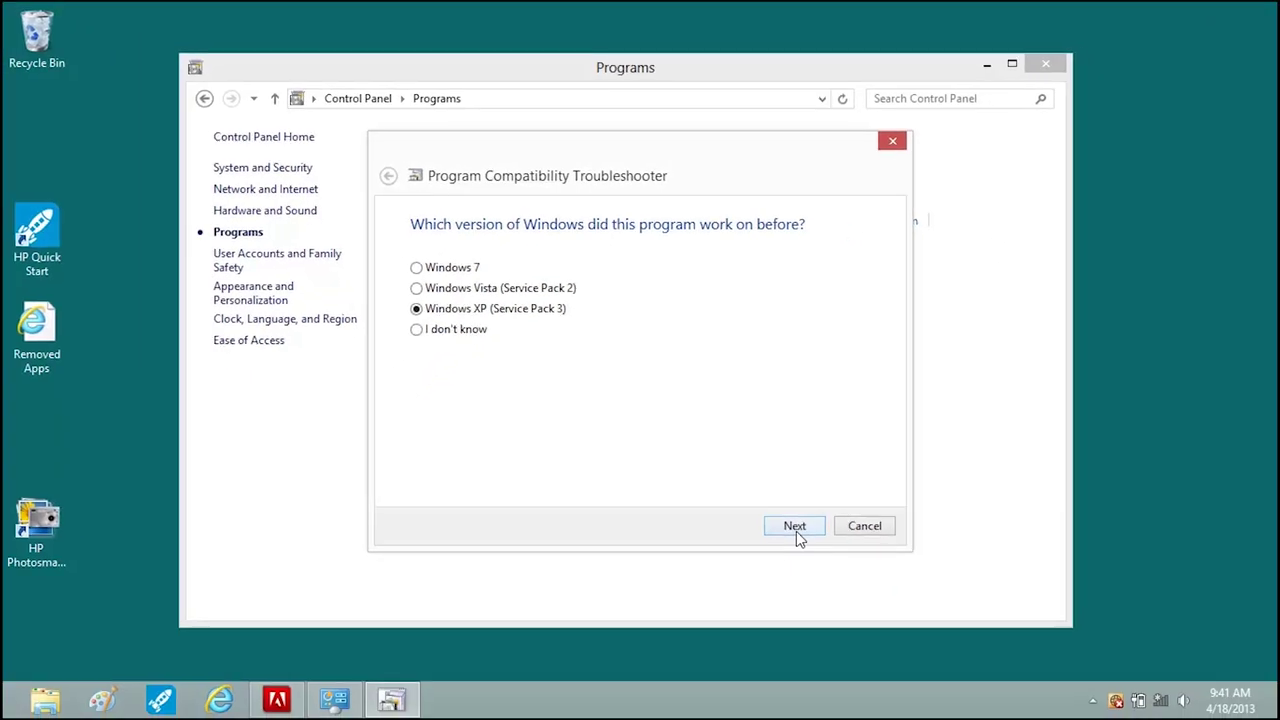
# Go from the Start screen to the desktop and open the HP Photosmart shortcut's context menu
pyautogui.press('super')
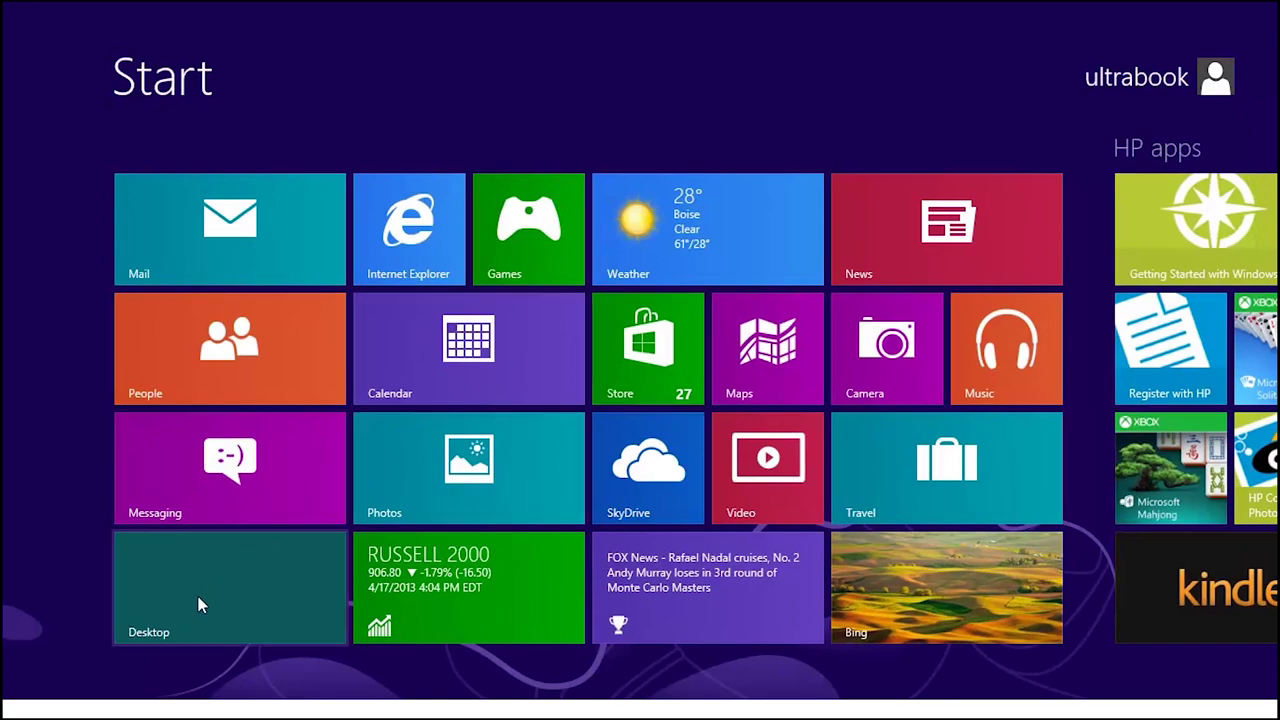
pyautogui.click(199, 601)
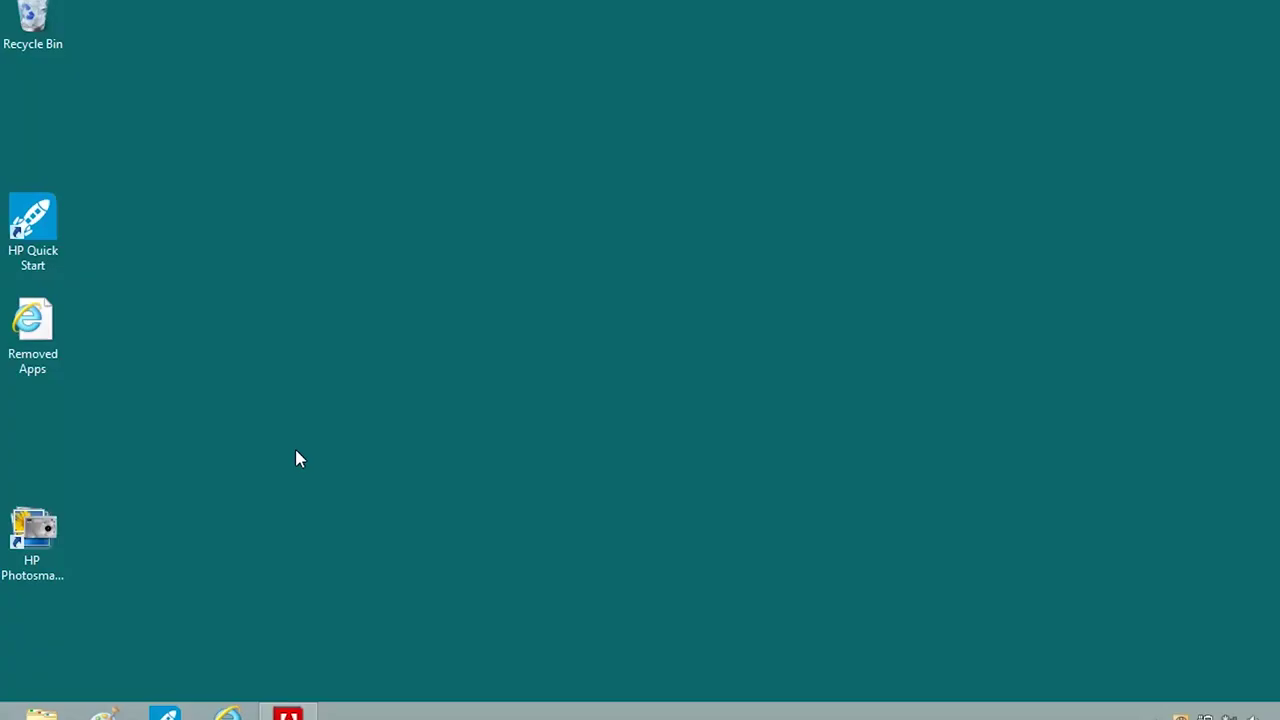
pyautogui.rightClick(36, 544)
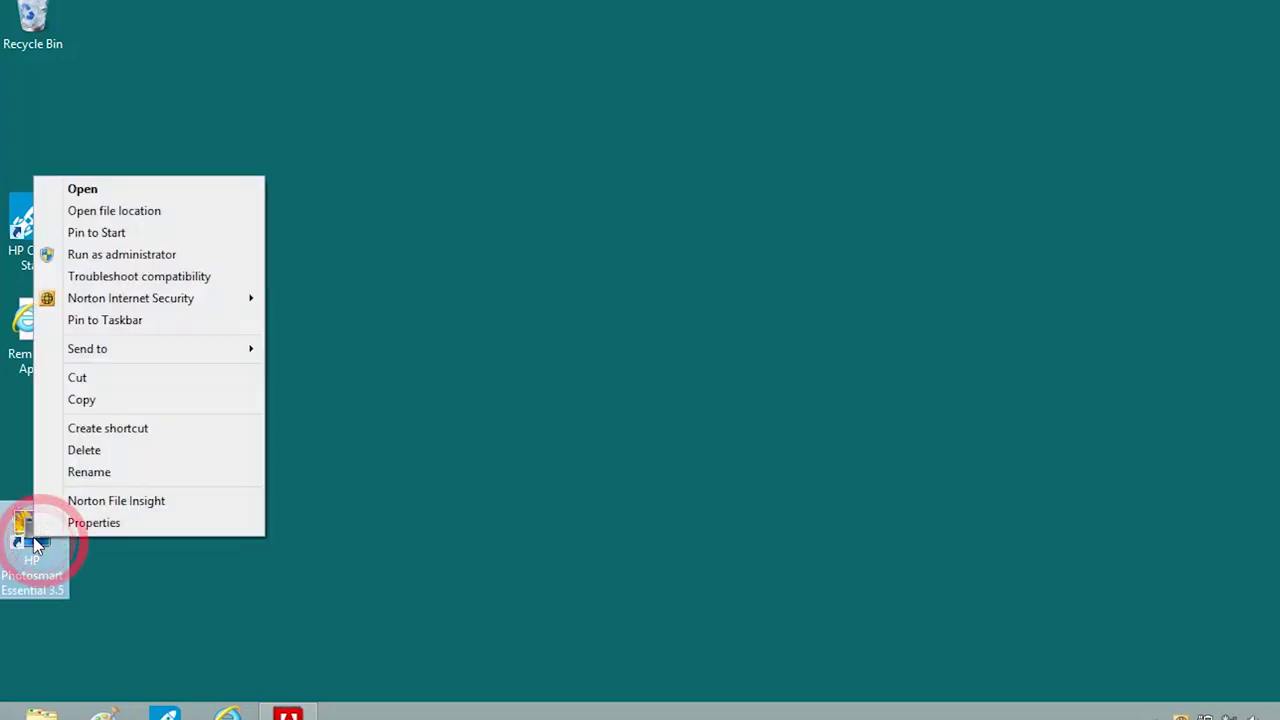
# Enable Windows XP (Service Pack 3) compatibility mode in the shortcut's properties and apply it
pyautogui.click(84, 532)
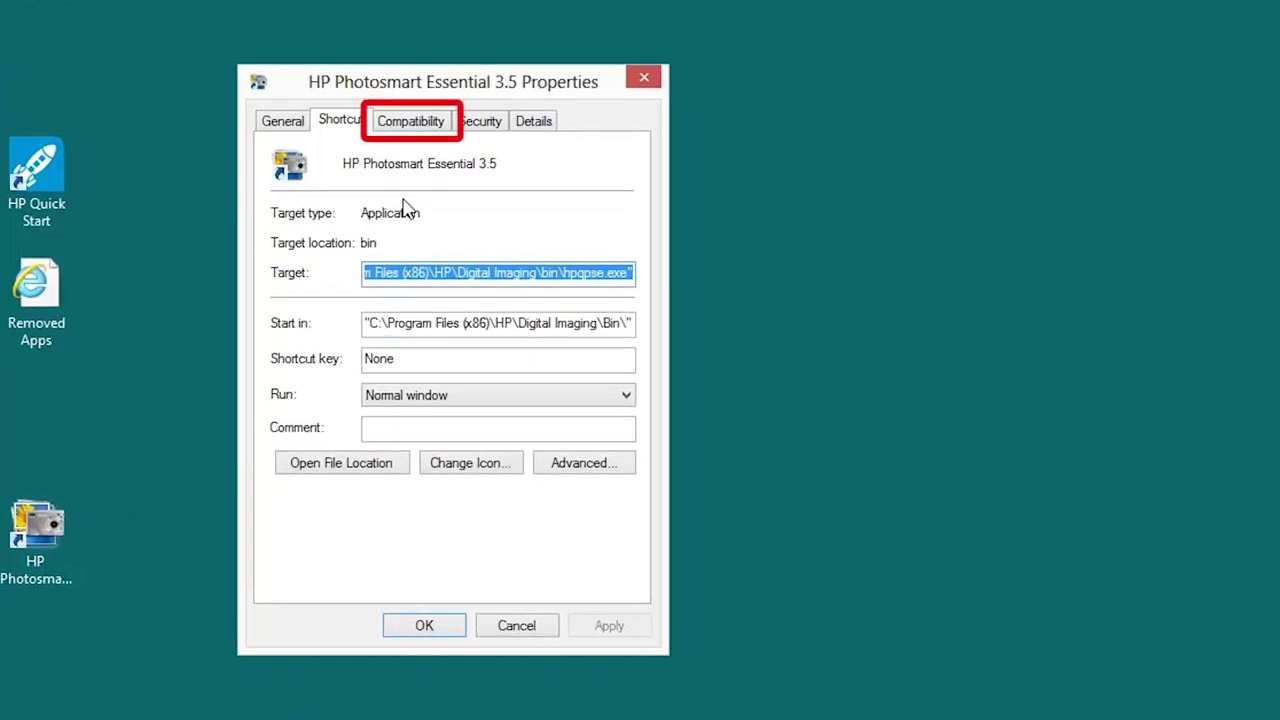
pyautogui.click(409, 128)
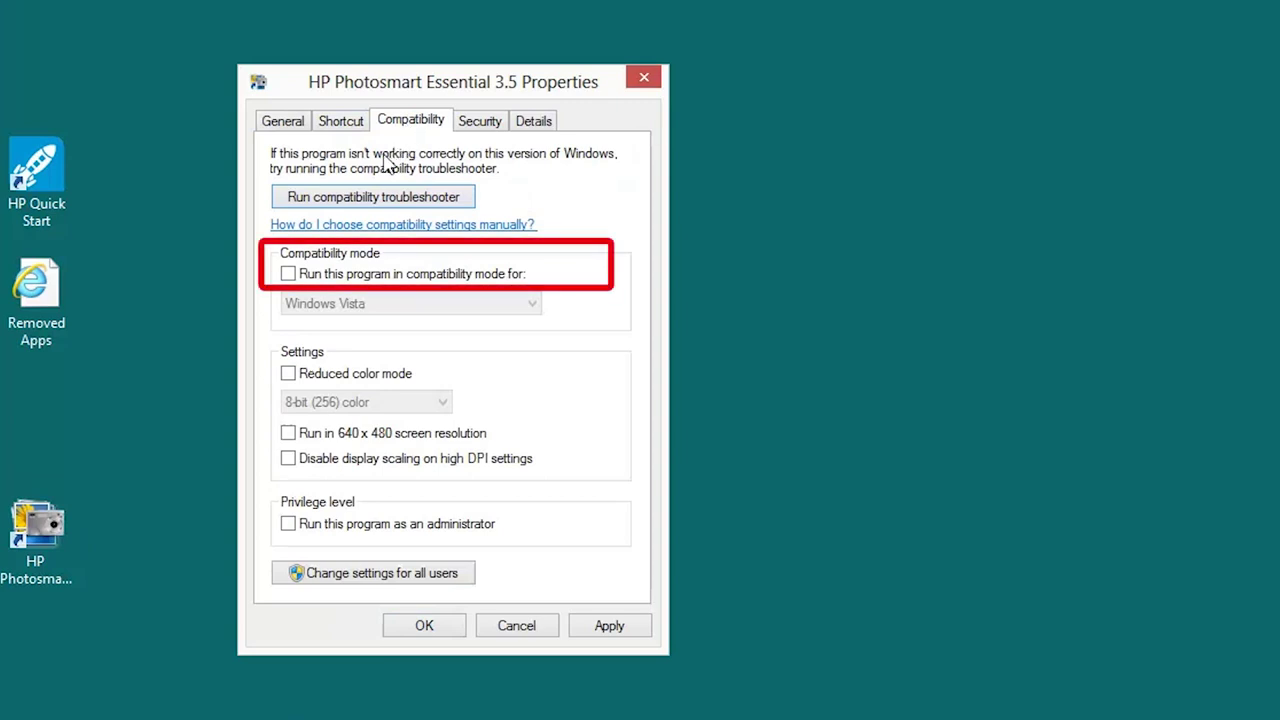
pyautogui.click(288, 274)
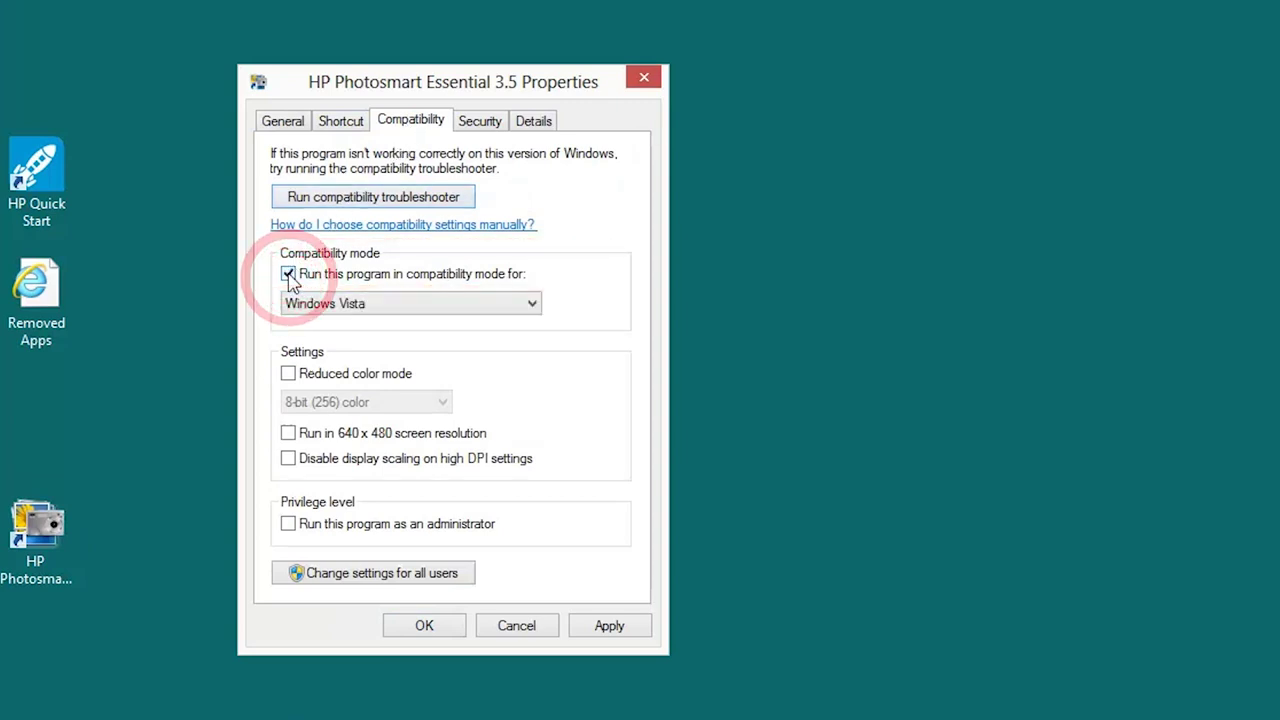
pyautogui.click(537, 316)
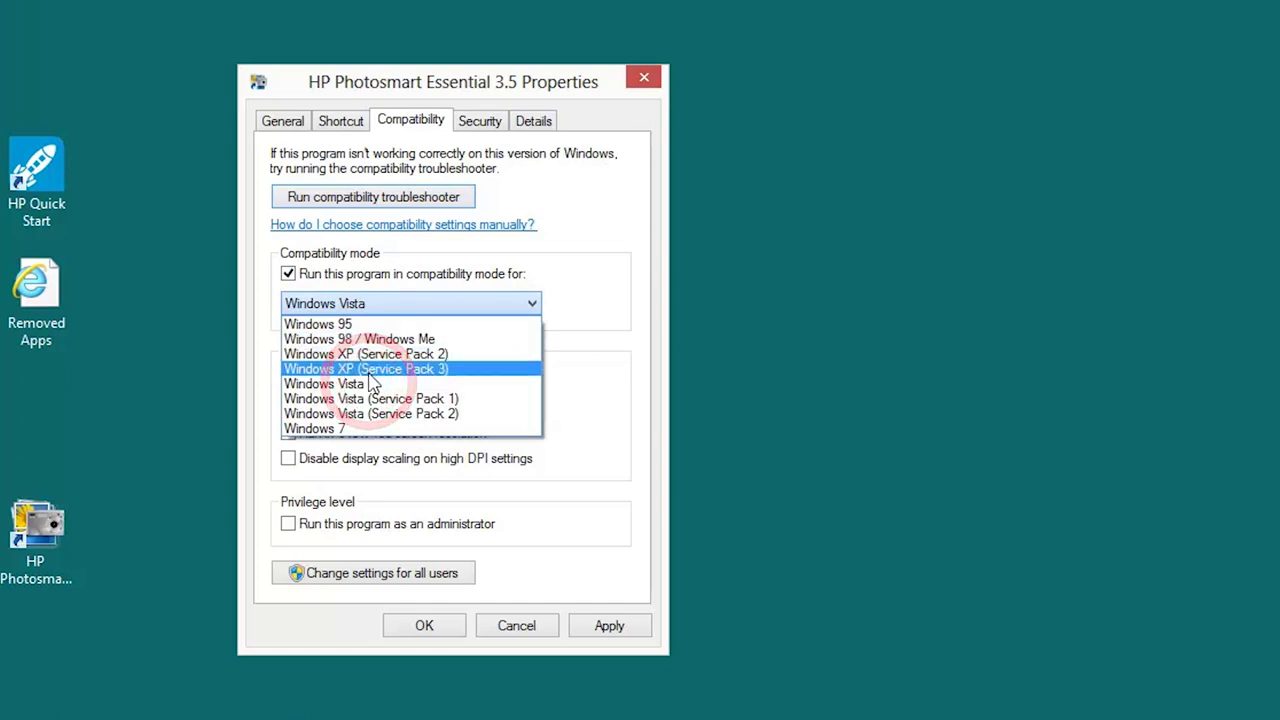
pyautogui.click(369, 372)
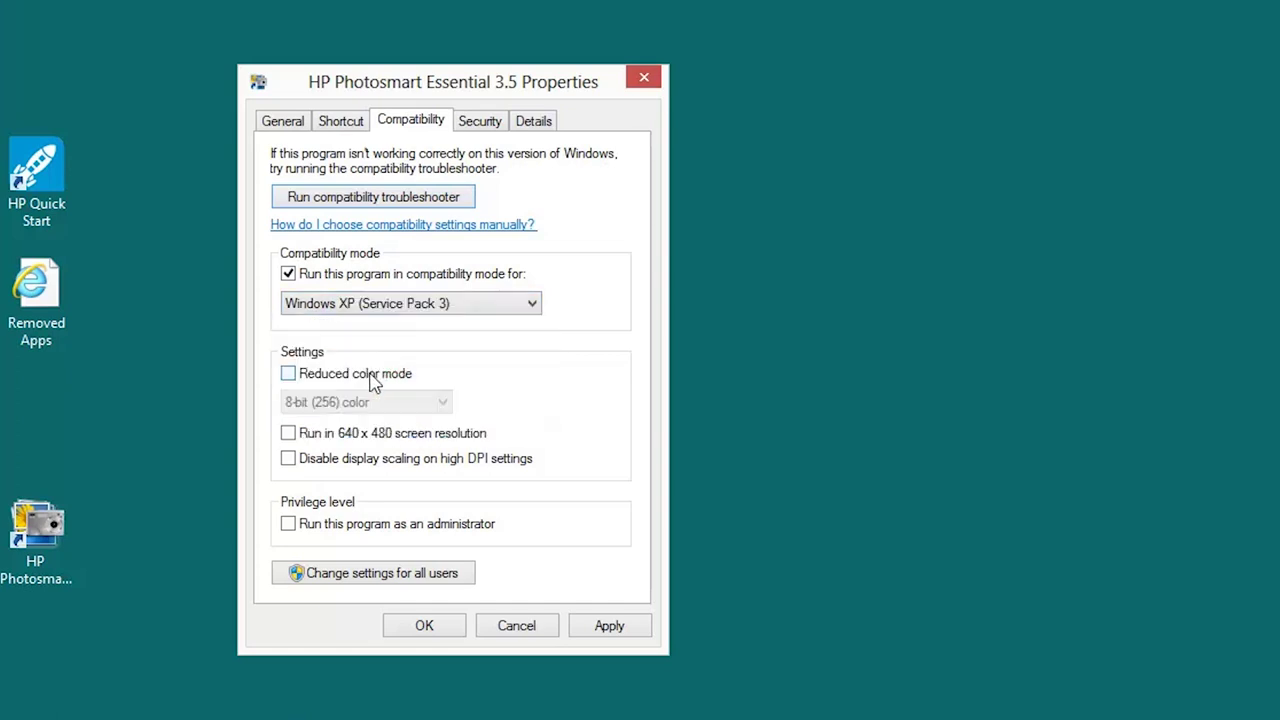
pyautogui.click(612, 638)
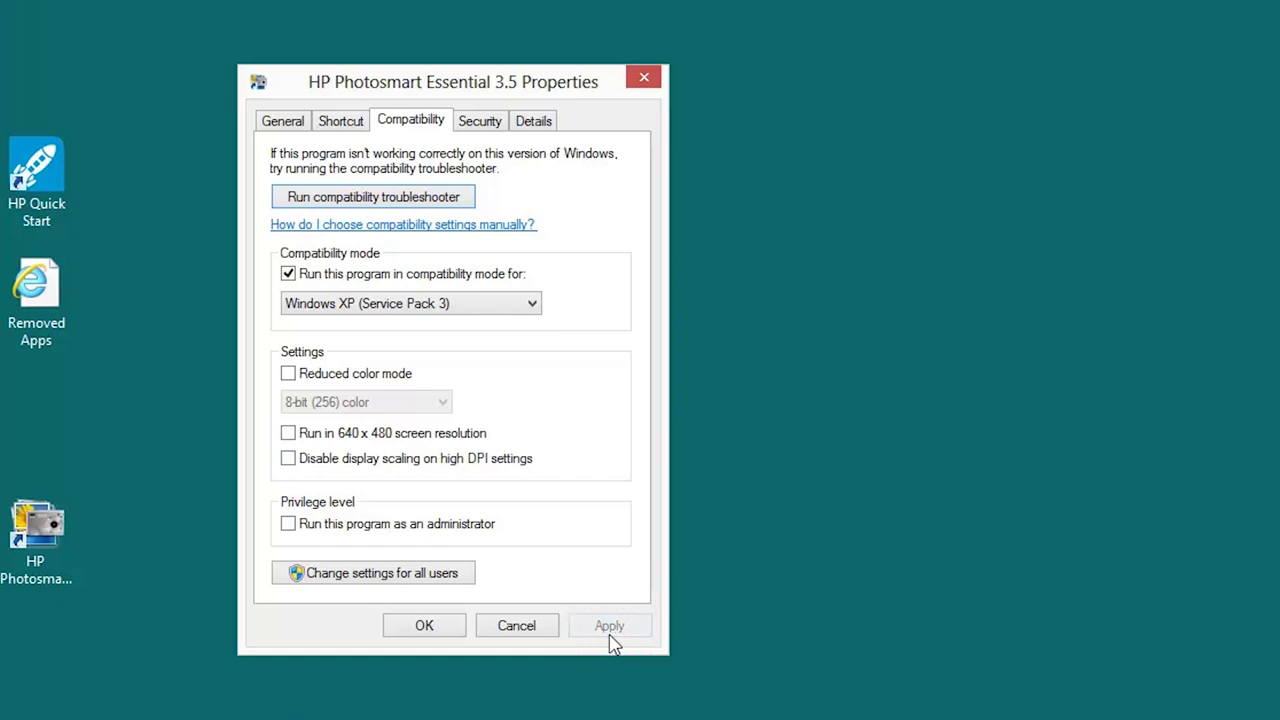
pyautogui.click(426, 630)
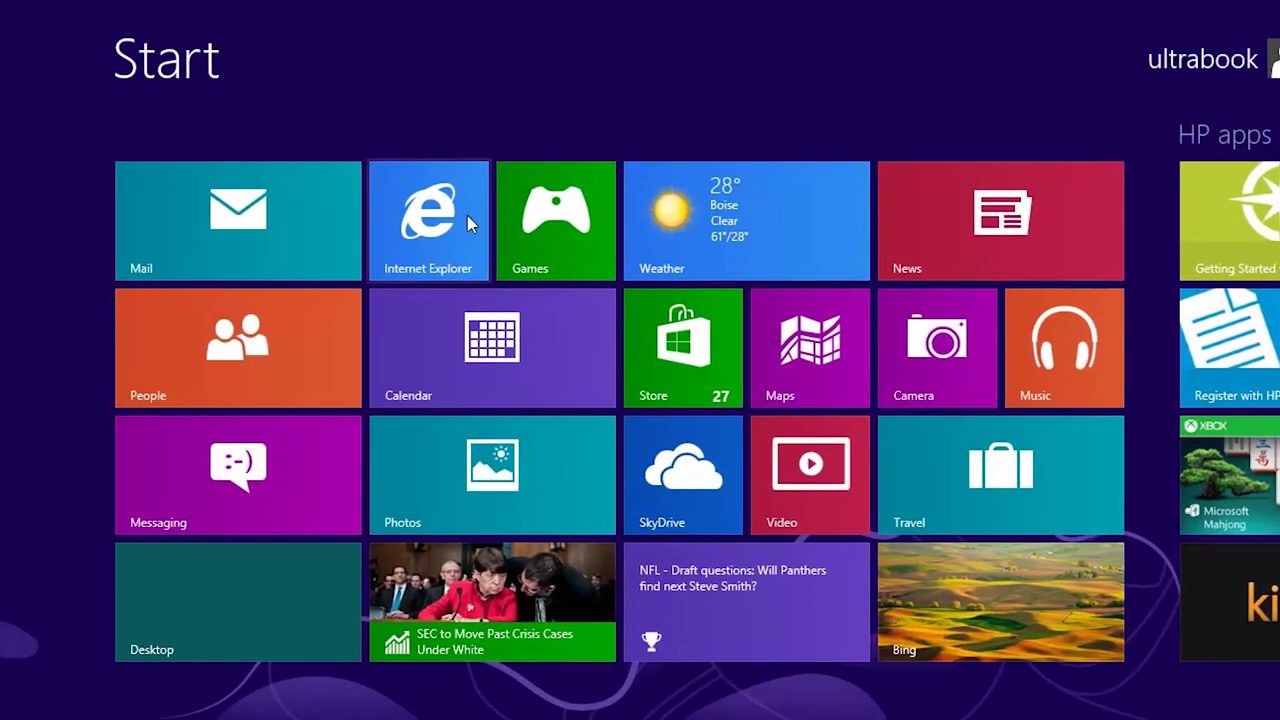
# Launch Internet Explorer from its Start screen tile
pyautogui.click(445, 248)
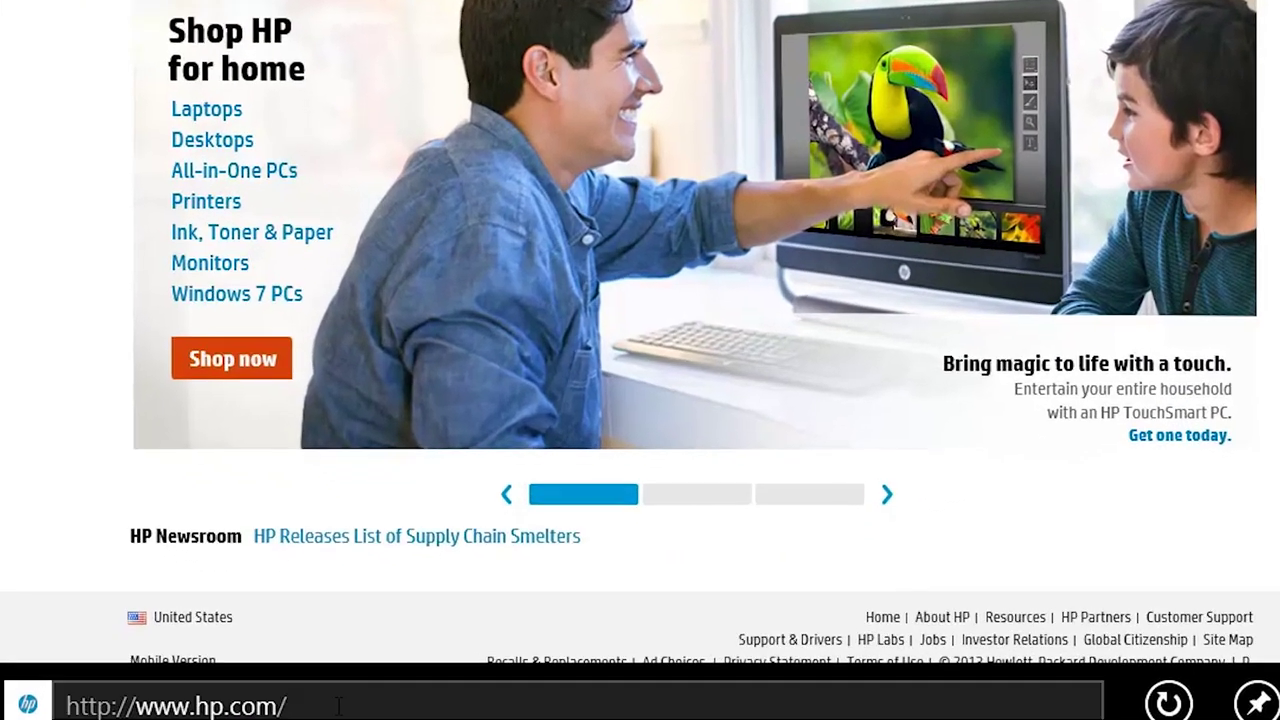
pyautogui.click(337, 706)
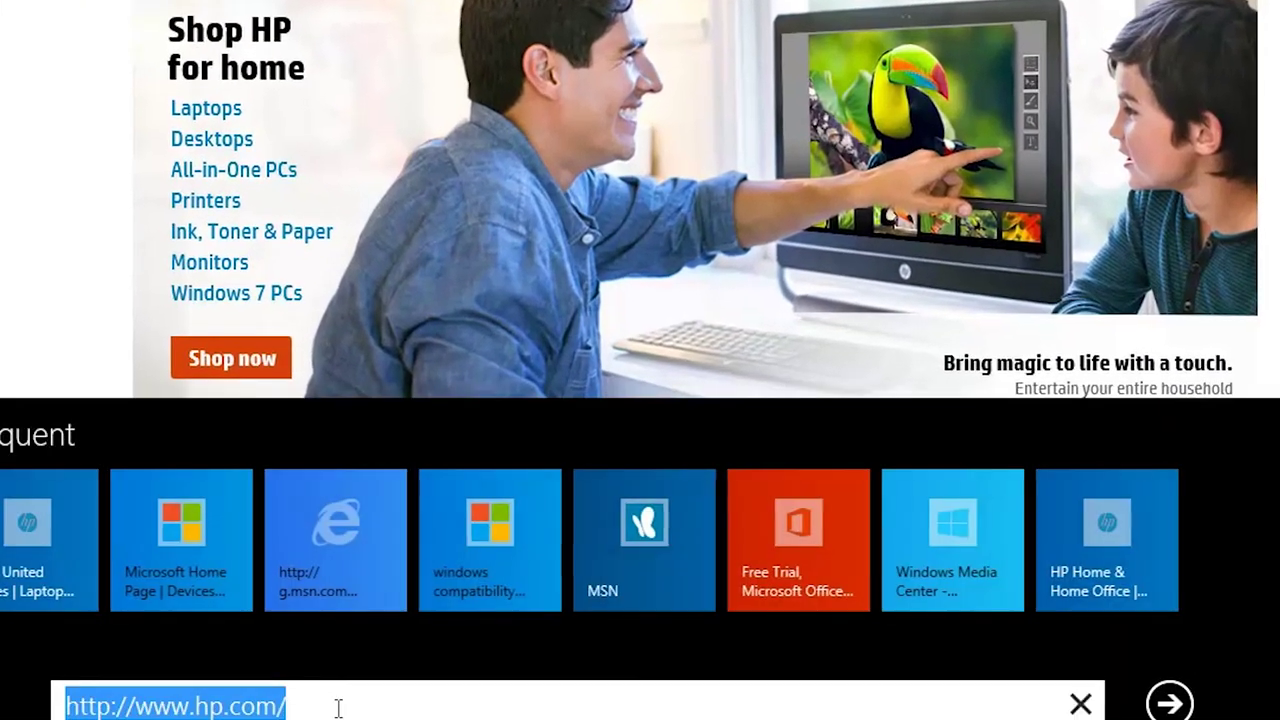
pyautogui.write('www.microsoft')
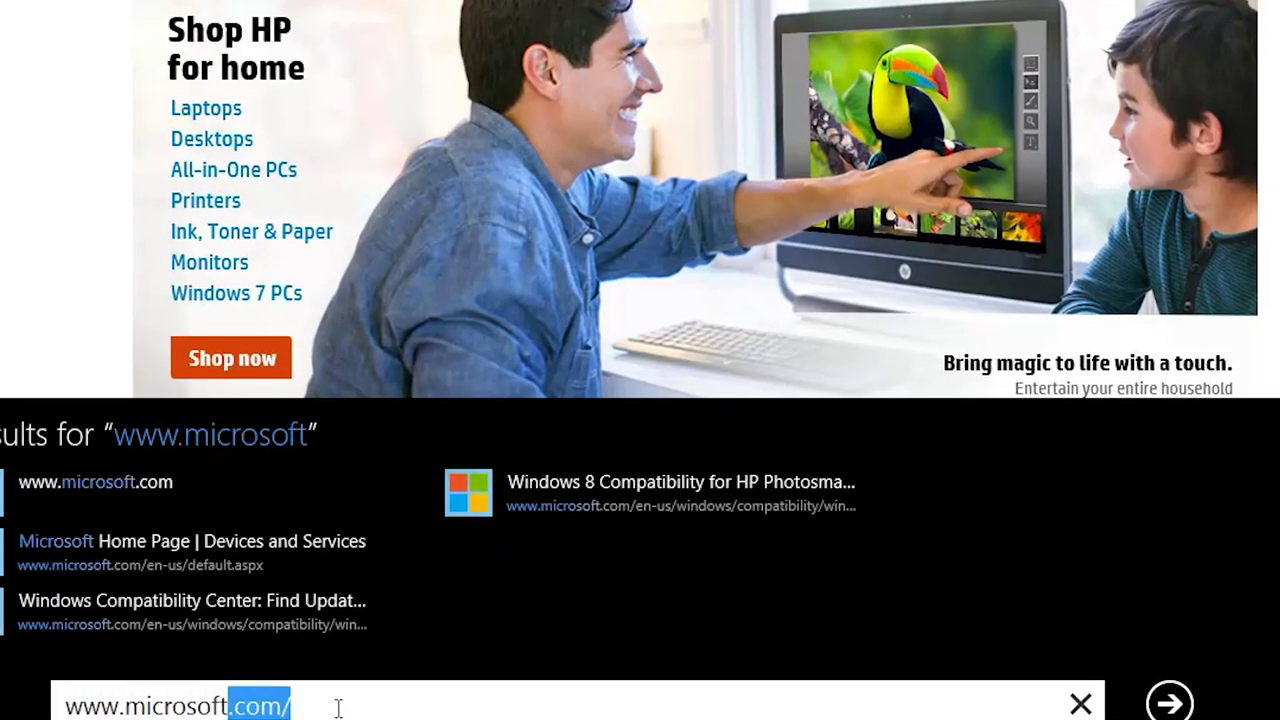
pyautogui.write('.com')
pyautogui.press('Return')
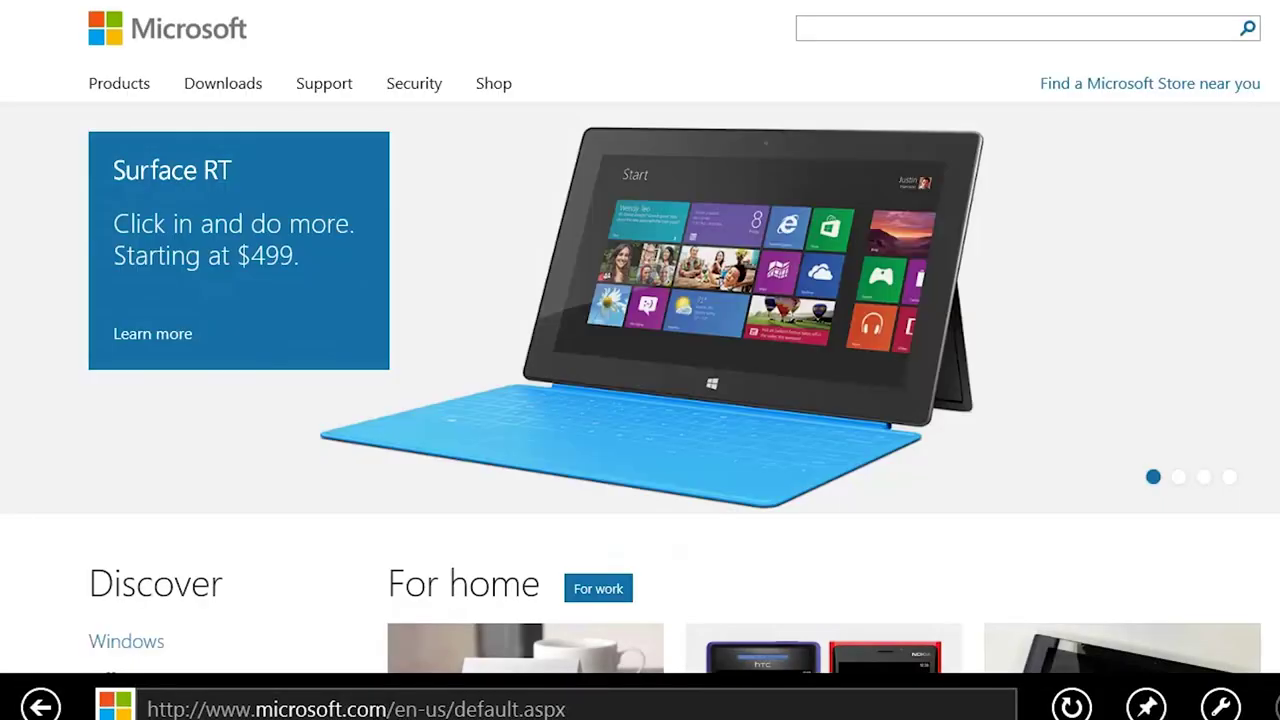
# Search Microsoft.com for 'windows compatibility center' and open the first result
pyautogui.click(883, 31)
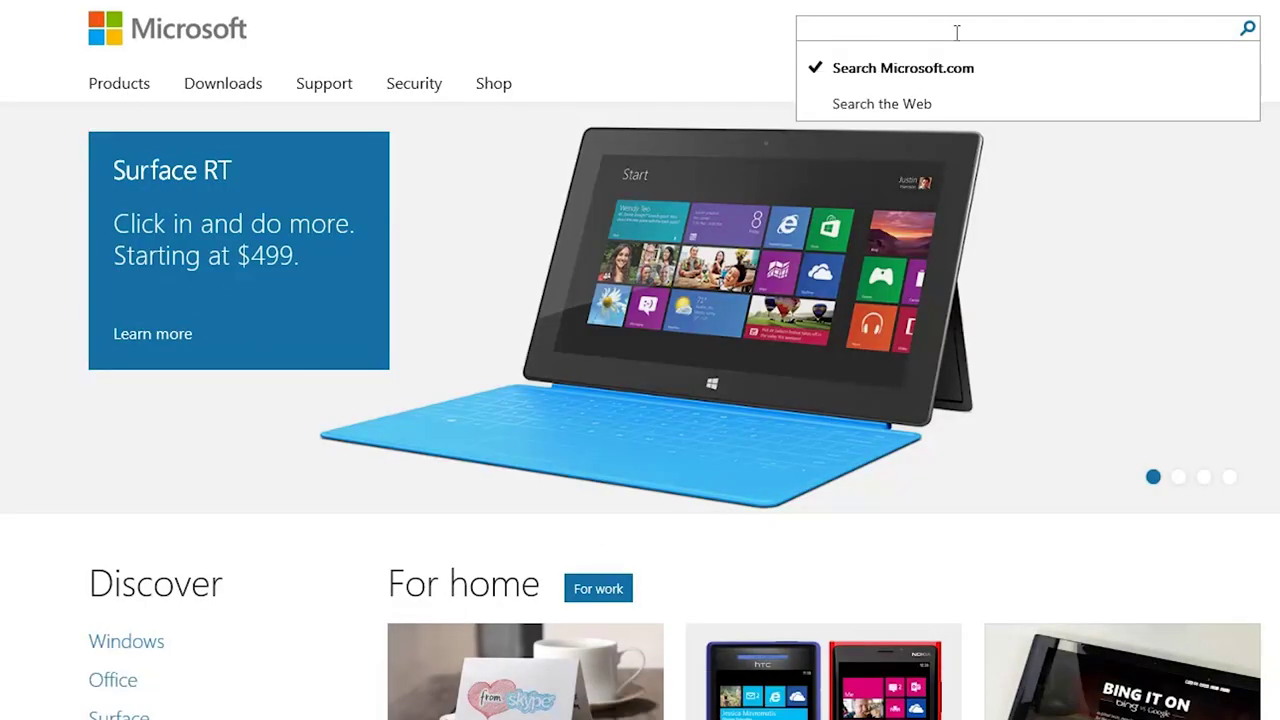
pyautogui.write('windows compa')
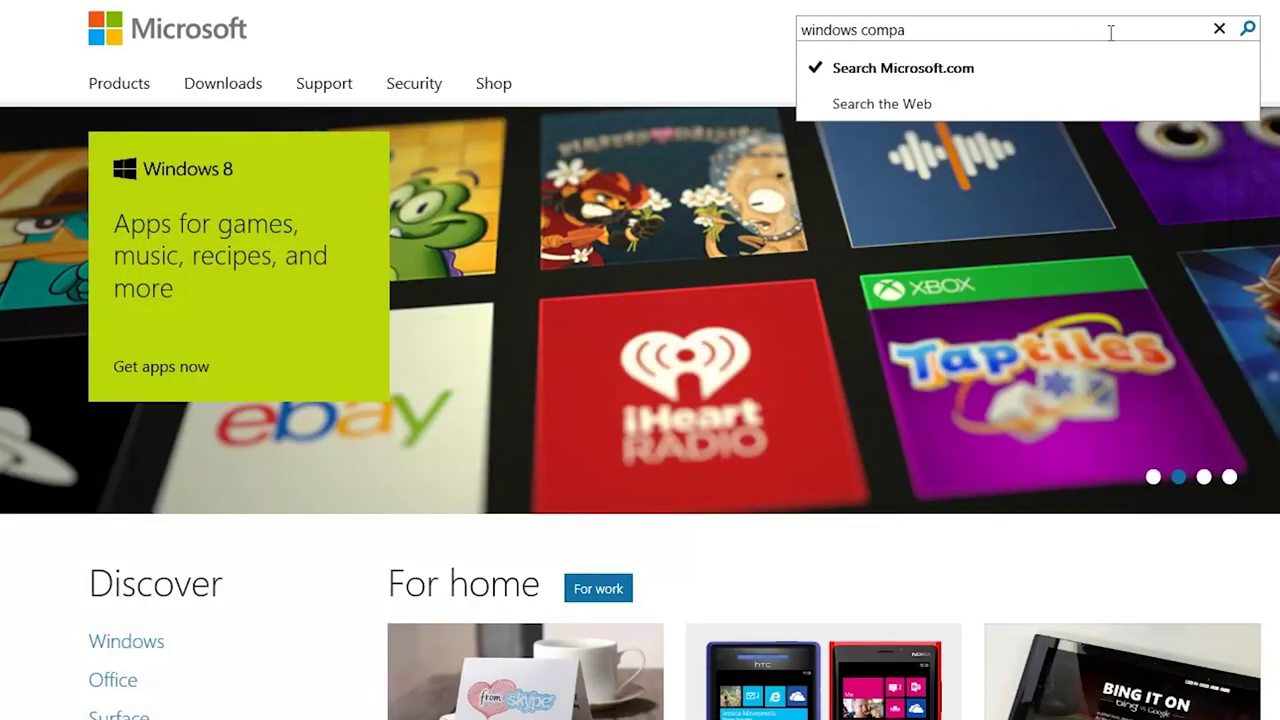
pyautogui.write('tibility center')
pyautogui.press('Return')
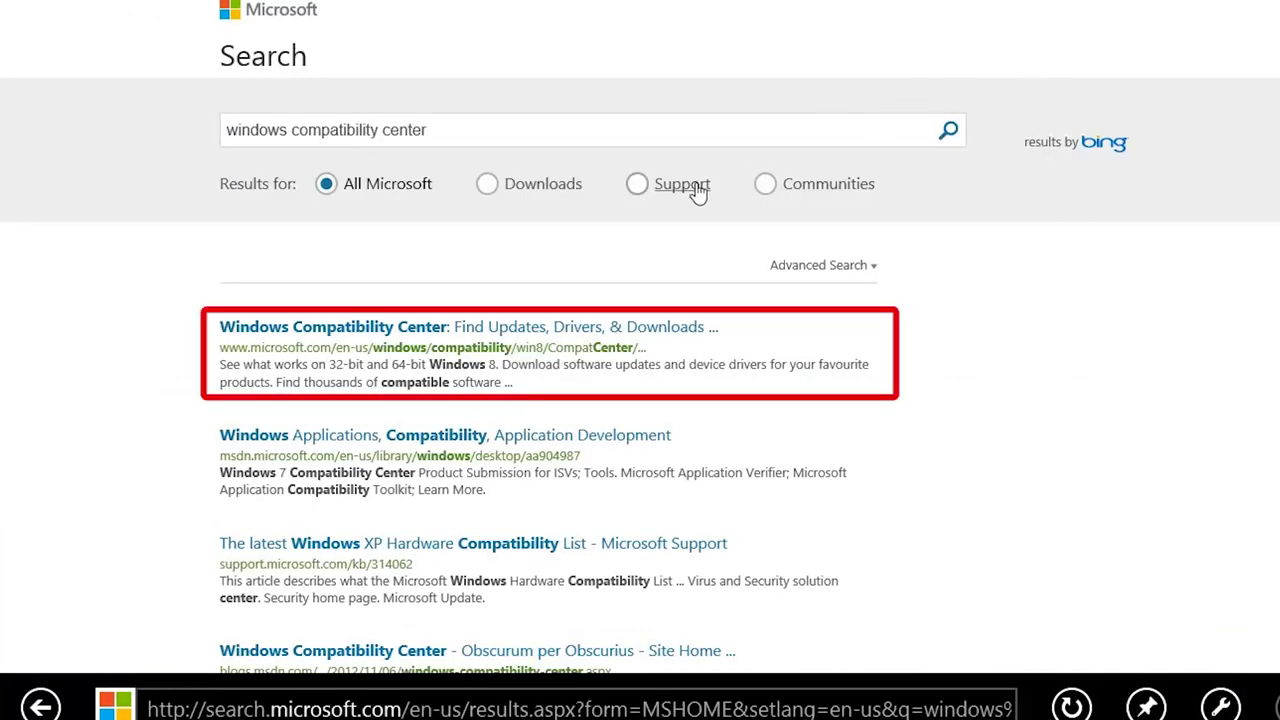
pyautogui.click(392, 328)
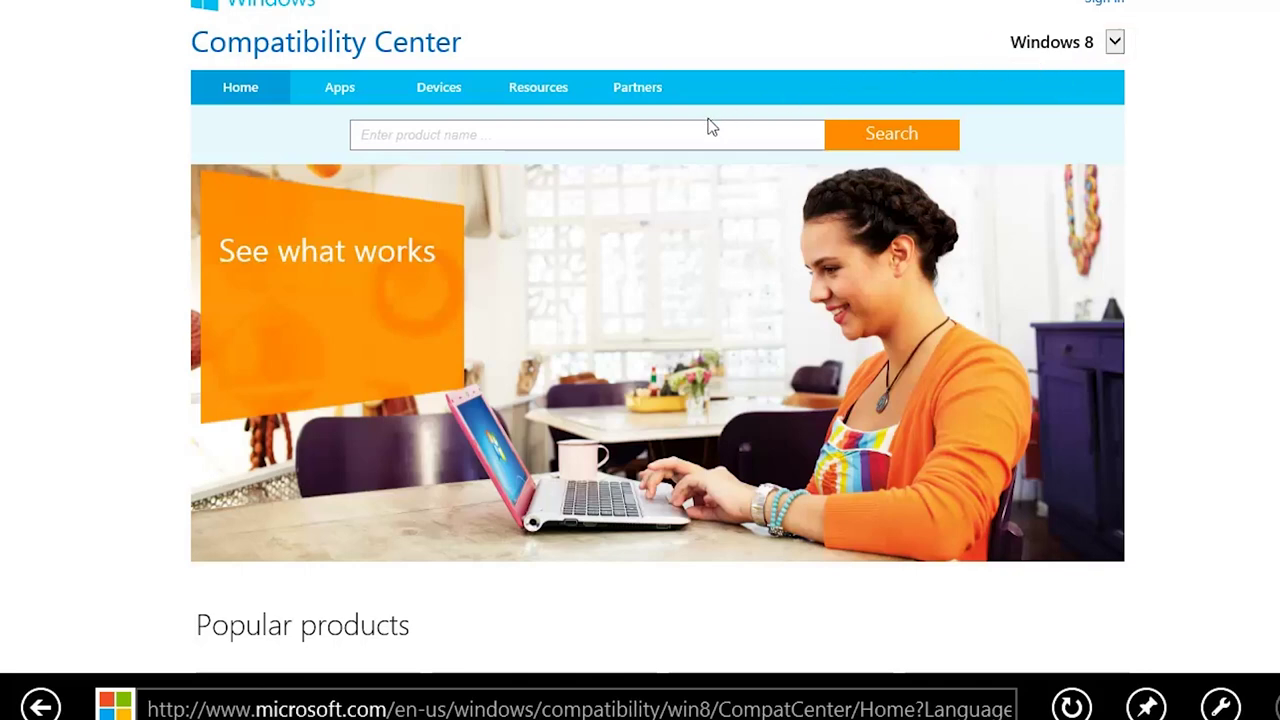
# Search the Compatibility Center for 'HP Photosmart Essential 3.5' and open its result
pyautogui.click(661, 134)
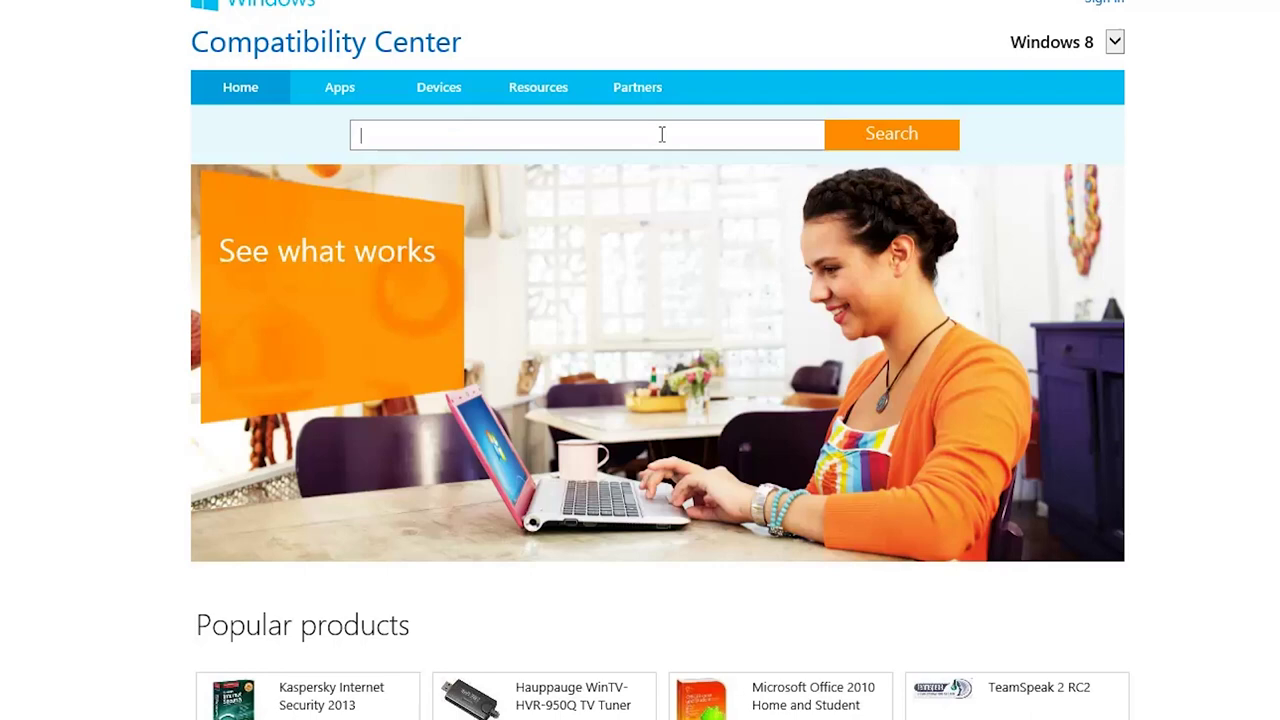
pyautogui.write('HP Pho')
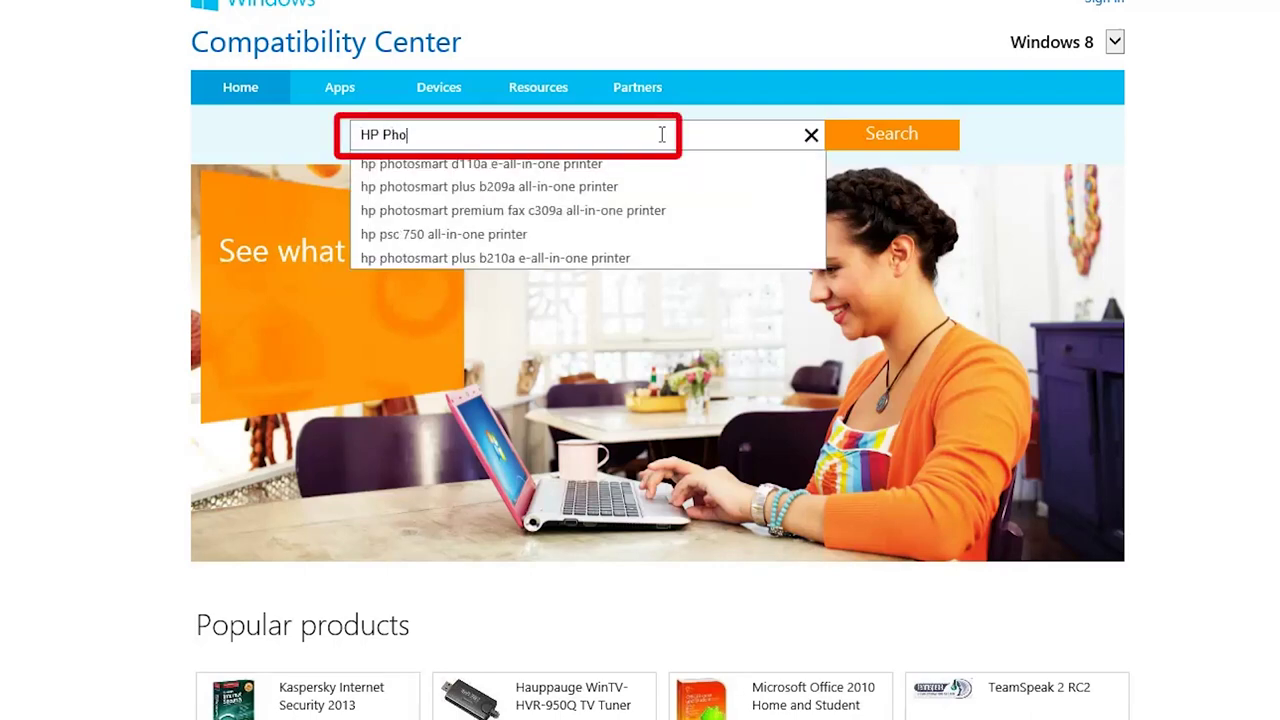
pyautogui.write('tosmart Es')
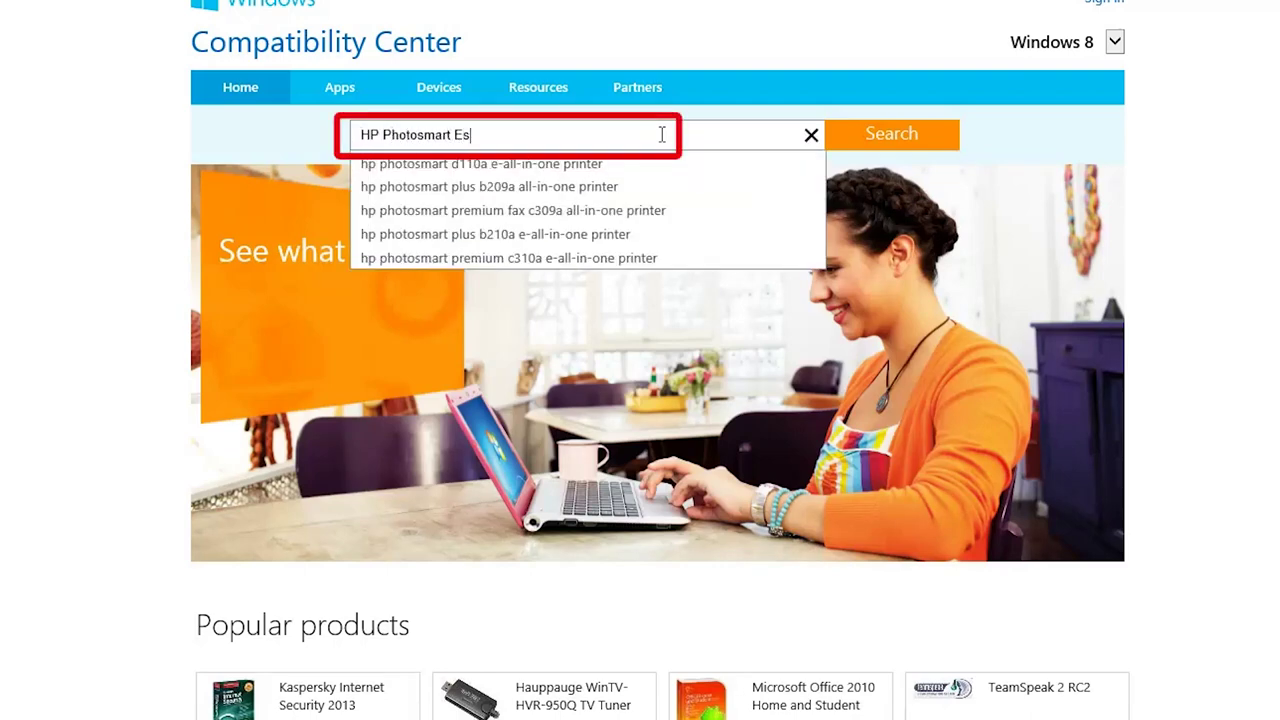
pyautogui.write('sential 3')
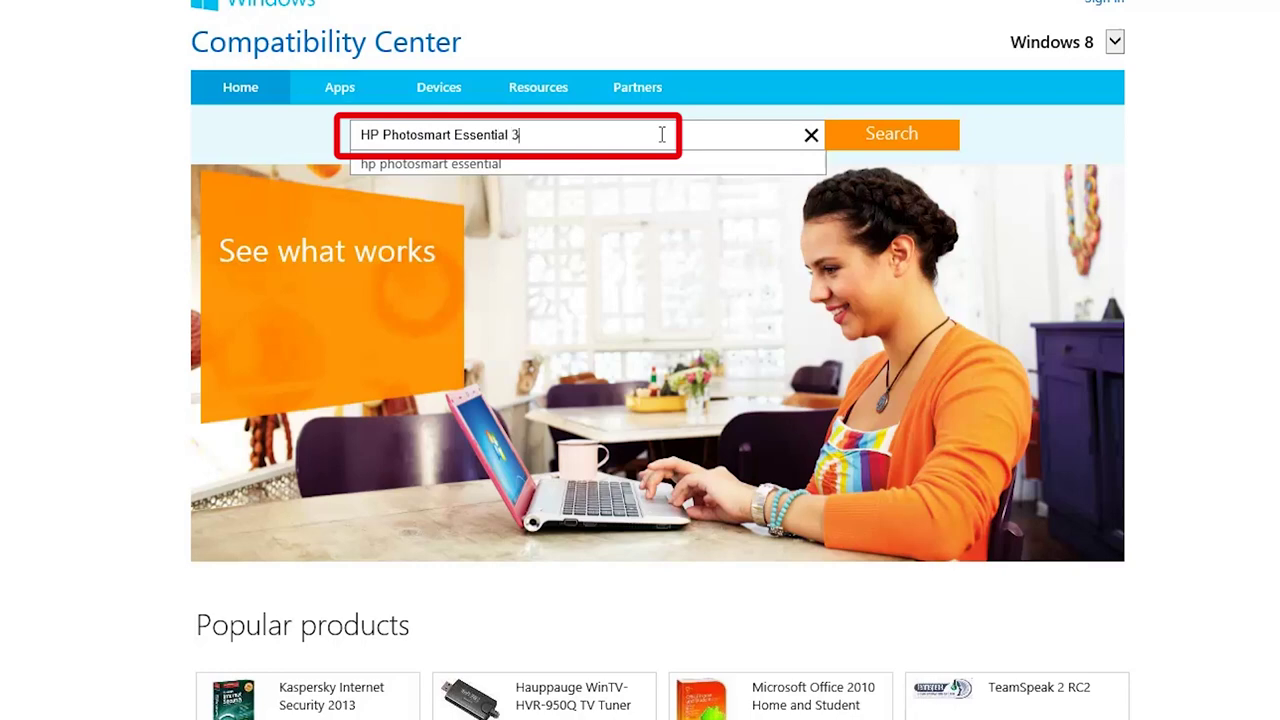
pyautogui.write('.5')
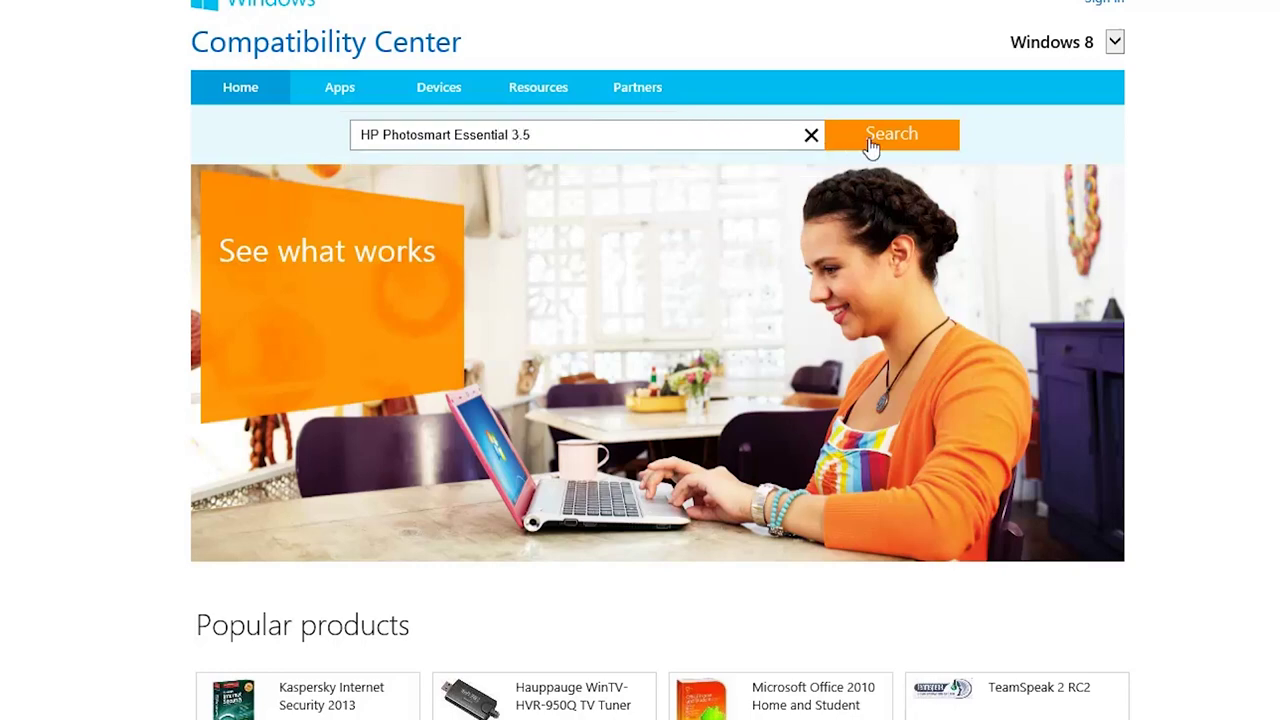
pyautogui.click(882, 145)
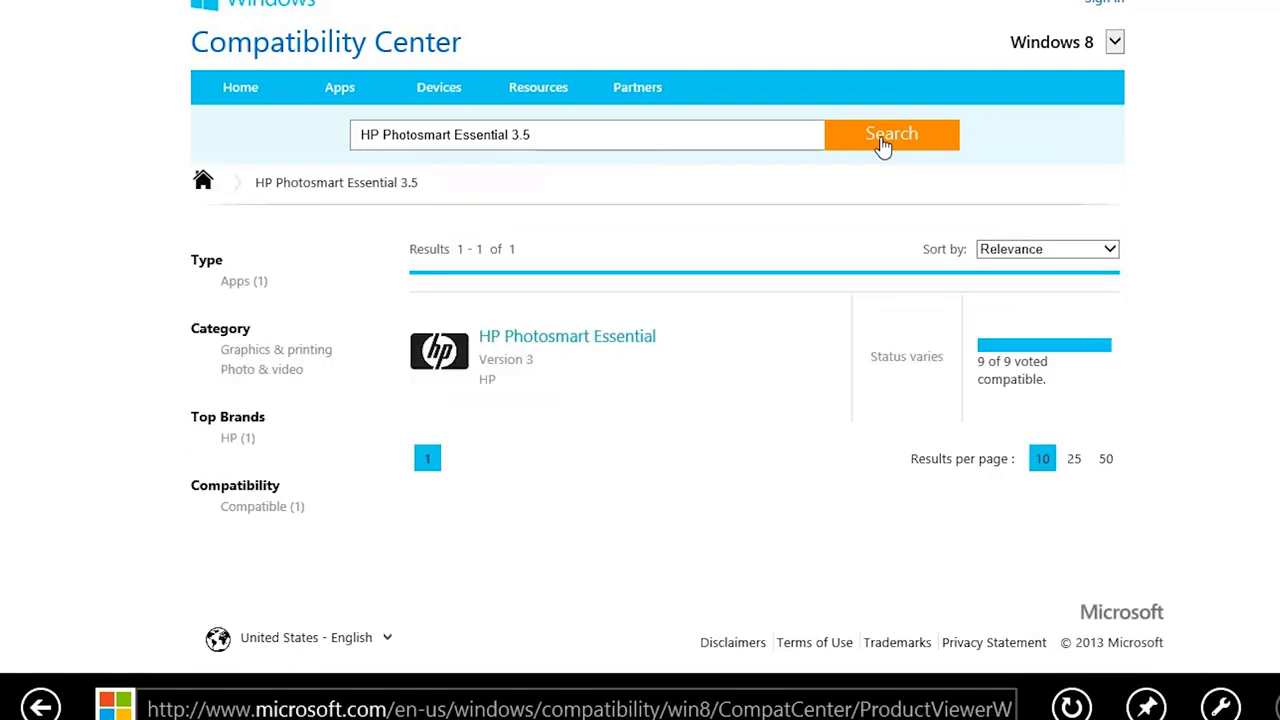
pyautogui.click(573, 352)
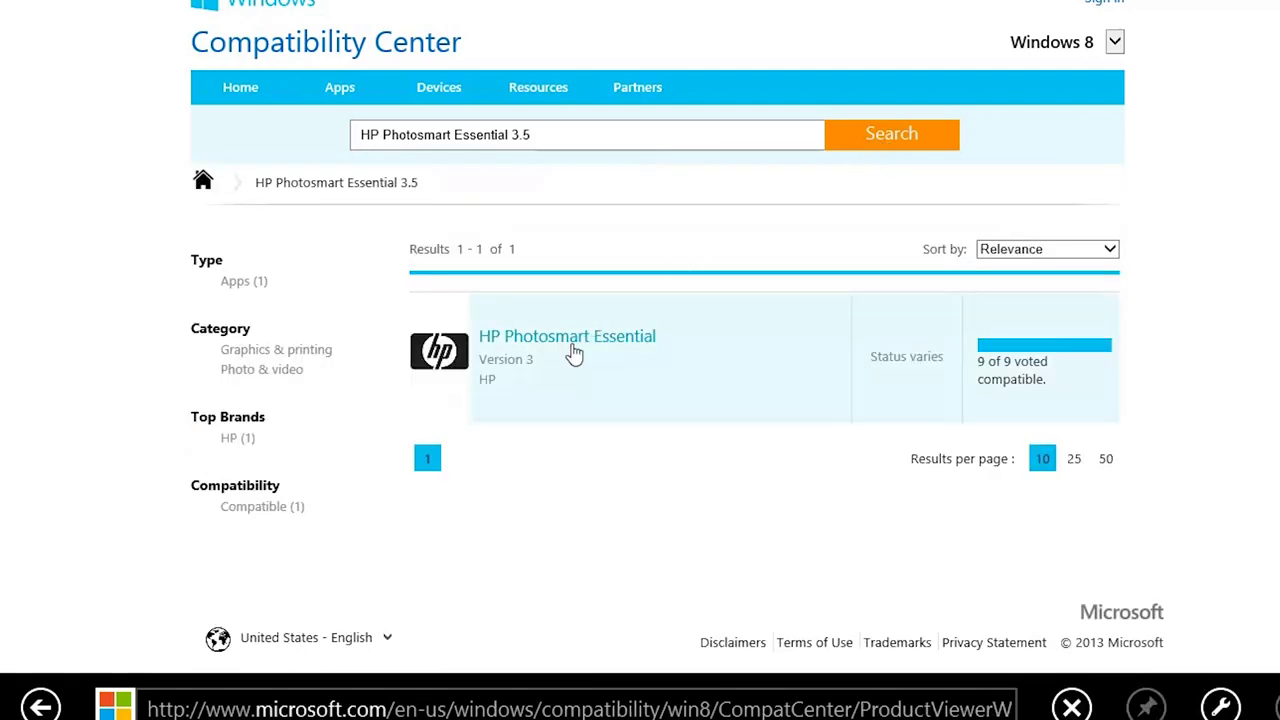